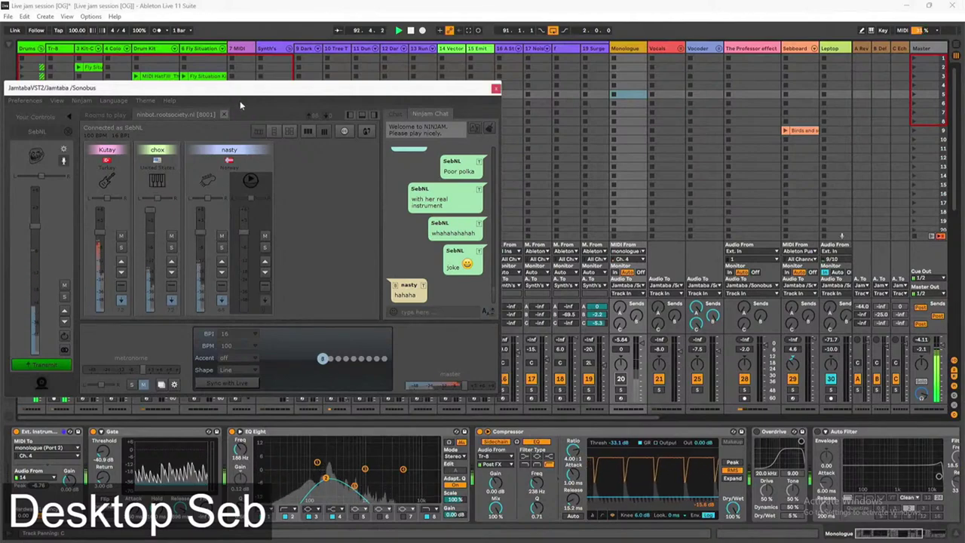
Step: Move the Jamtaba window clear of the drum tracks and collapse its local channel controls
left_click_drag(218, 88, 485, 60)
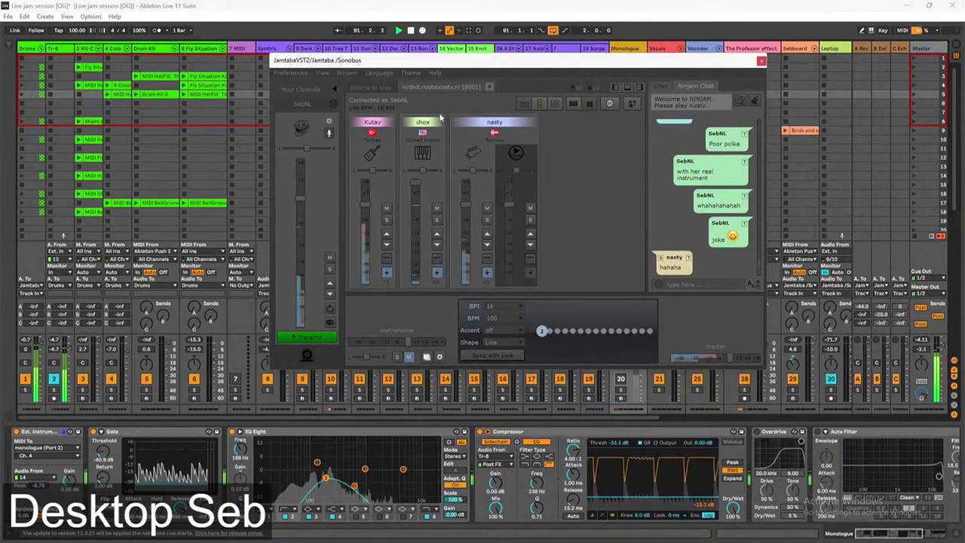
left_click(336, 89)
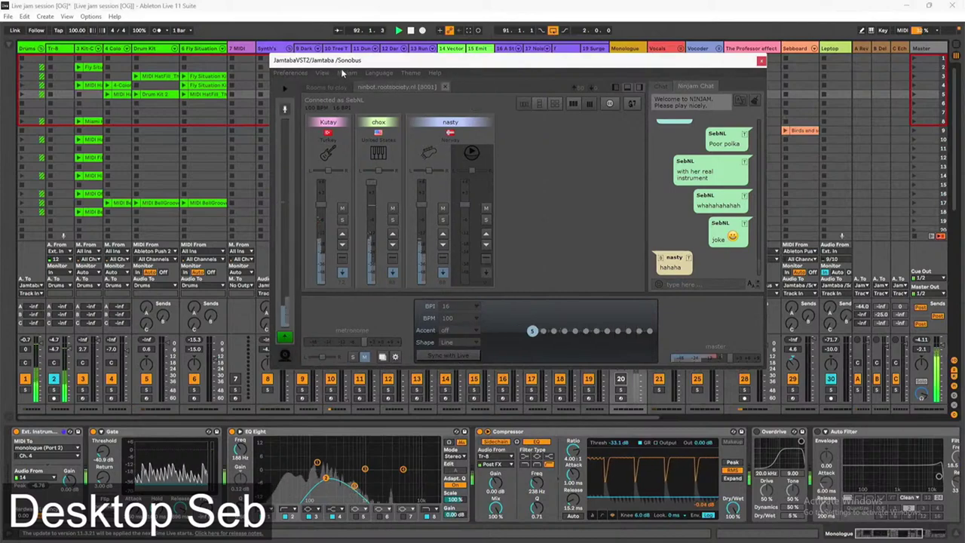
left_click_drag(340, 67, 471, 46)
Step: Fold the Drums group and hide the device area so the session mixer gets the full height
left_click(274, 49)
scroll(339, 136, "right", 5)
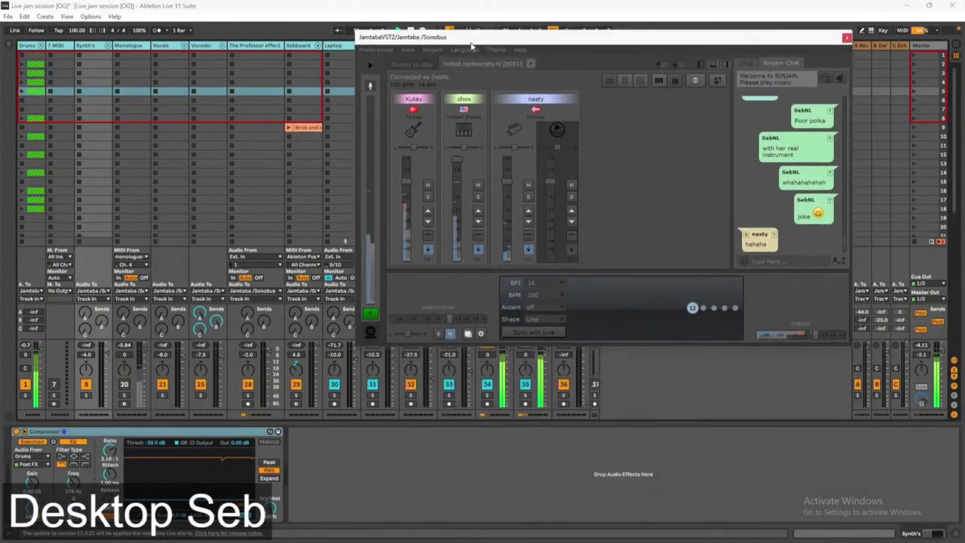
left_click_drag(742, 423, 743, 441)
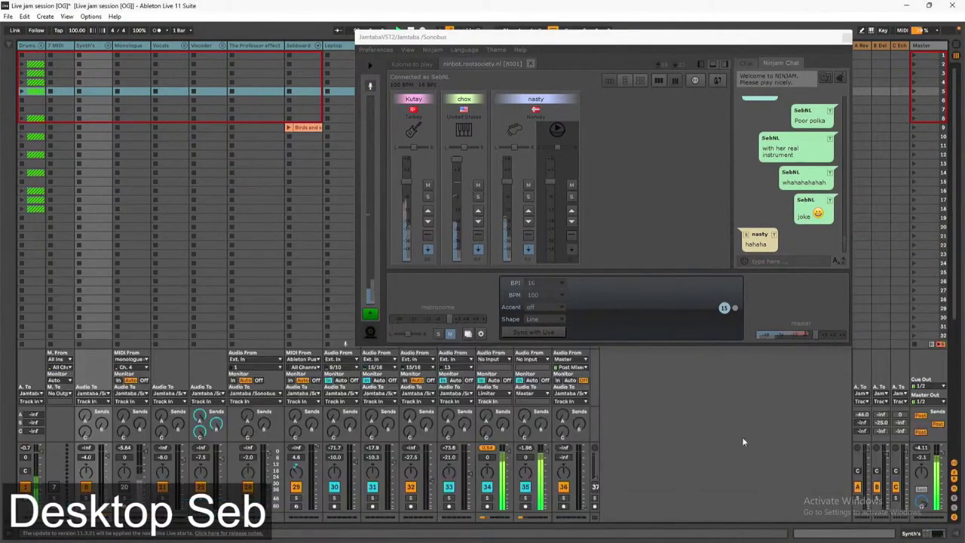
Step: Connect to the stream PC at 192.168.2.23 with Remote Desktop Connection and close the leftover connection dialogs
mouse_move(742, 541)
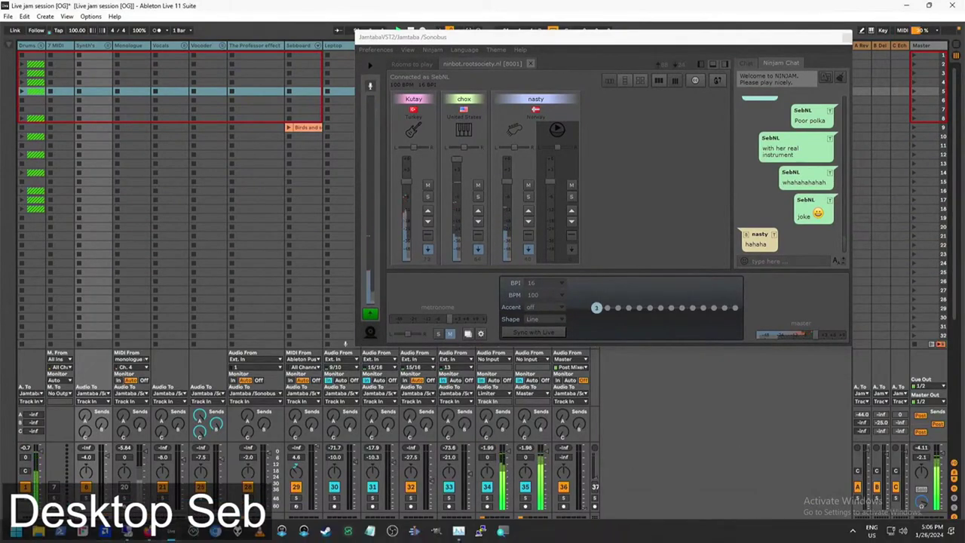
right_click(128, 531)
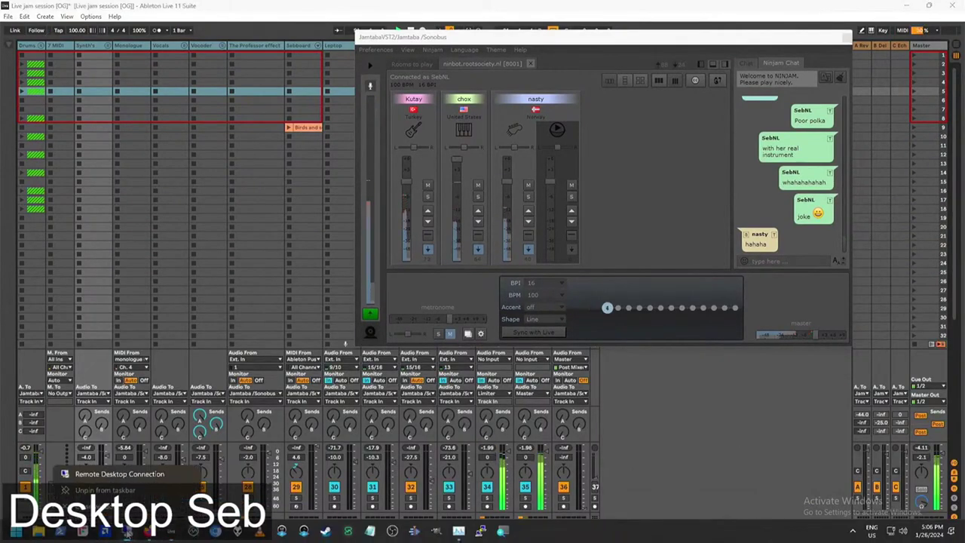
left_click(106, 470)
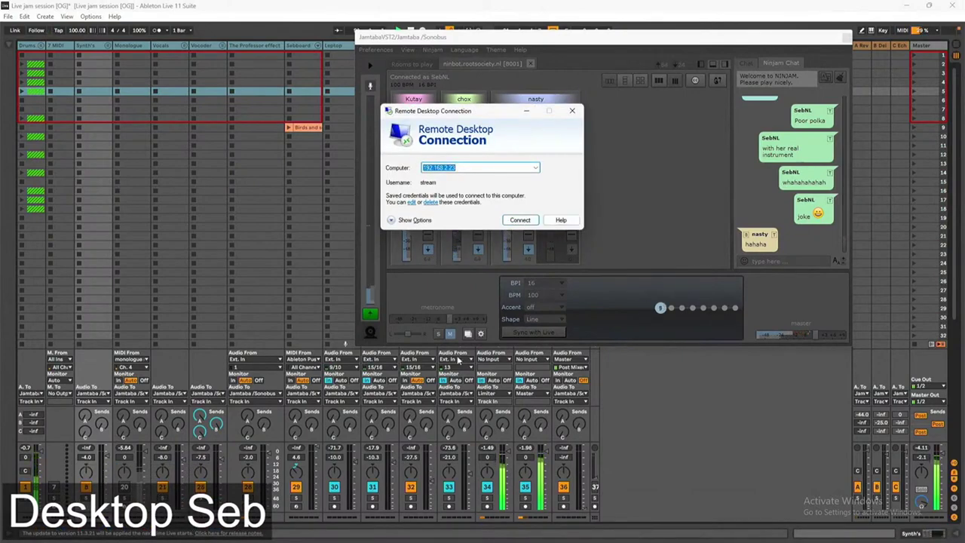
left_click(520, 219)
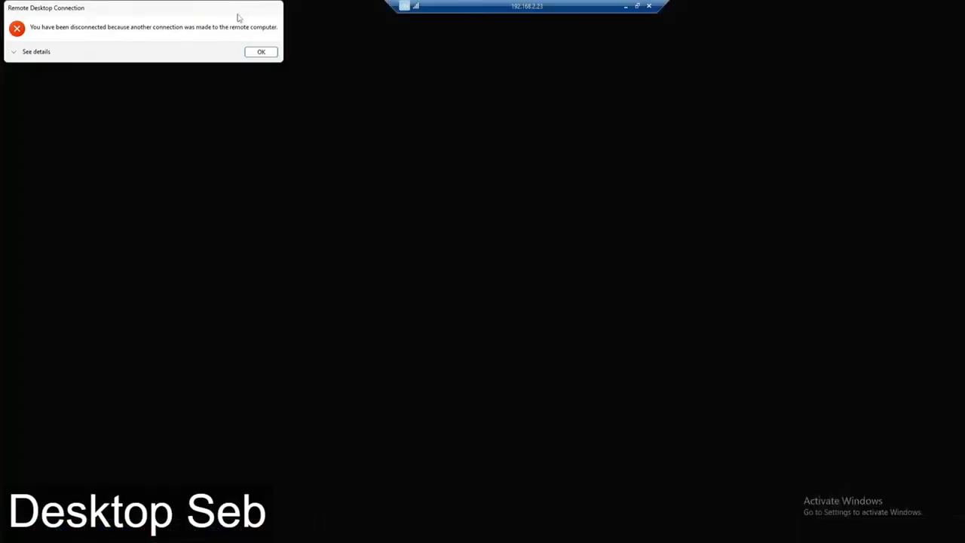
left_click(261, 51)
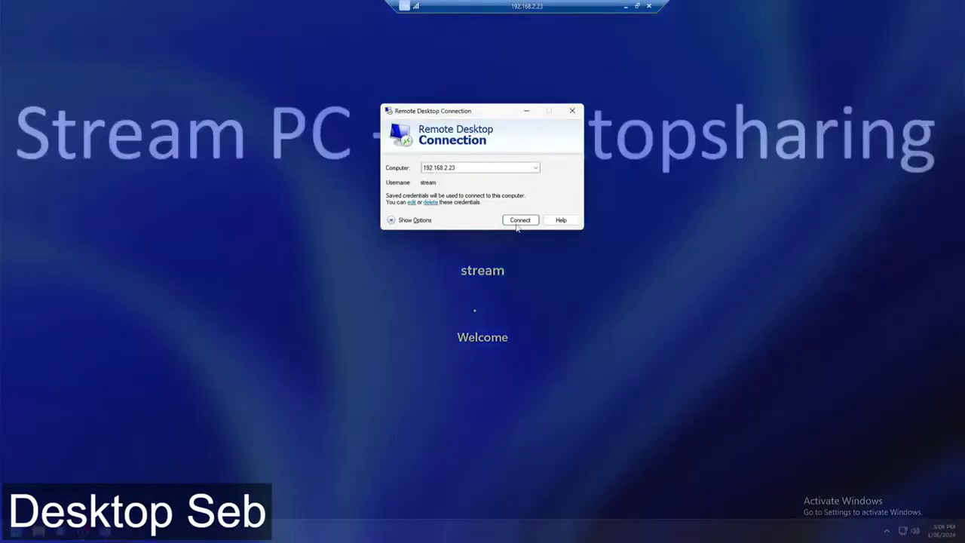
left_click(573, 111)
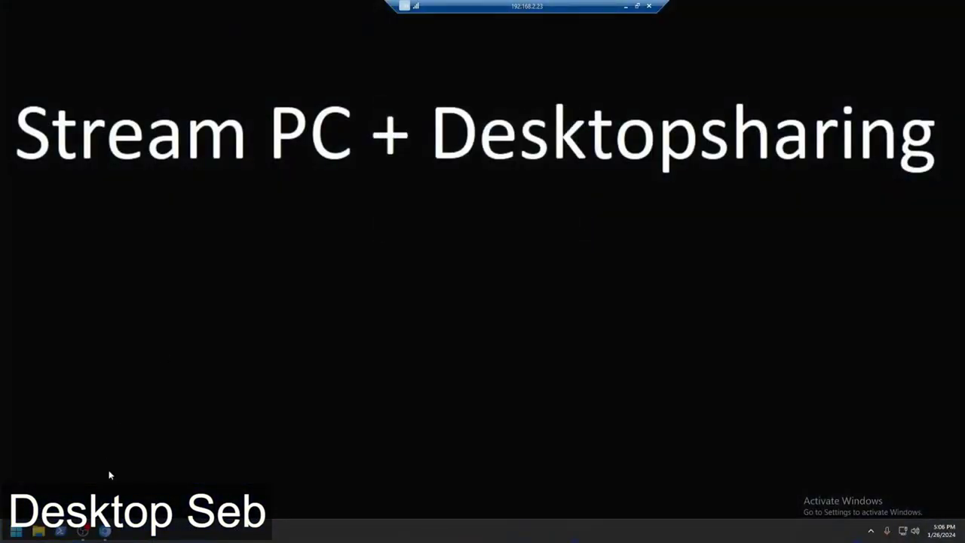
Step: Switch to OBS on the stream PC, enable the preview to check the scene, disable it again and leave the window
left_click(82, 530)
left_click(497, 189)
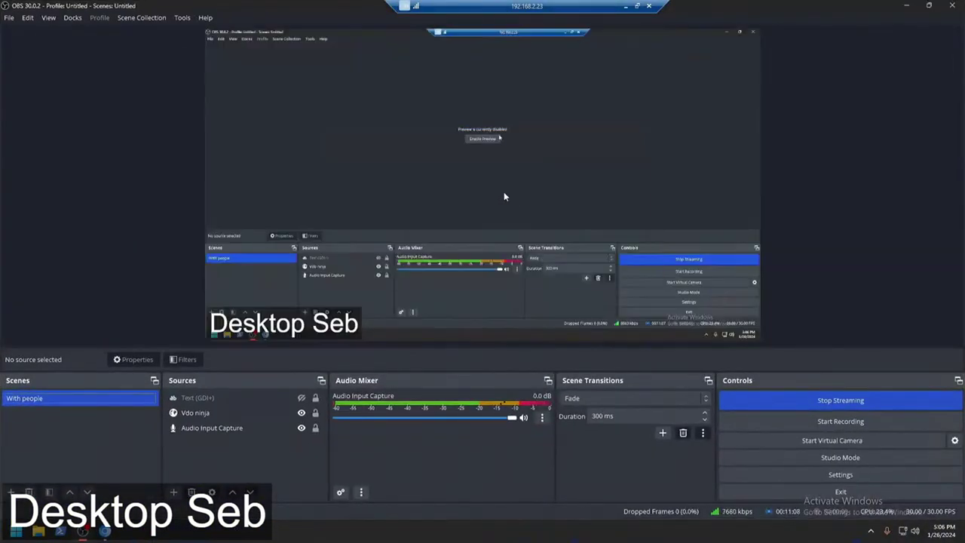
right_click(718, 264)
left_click(753, 270)
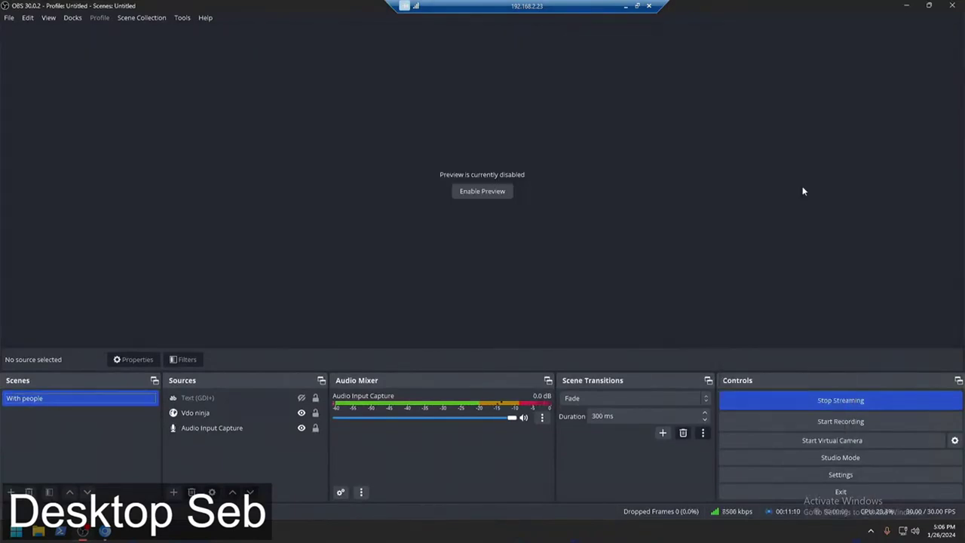
left_click(907, 6)
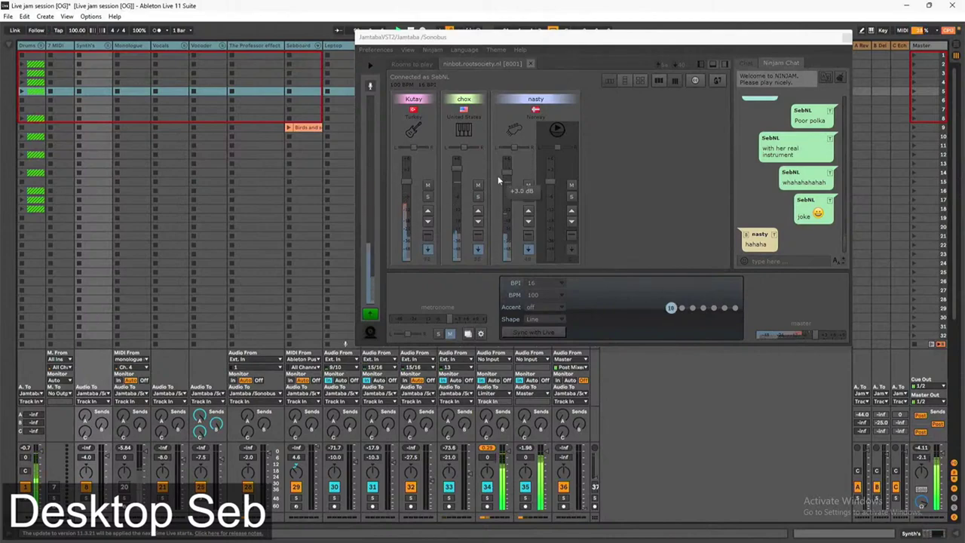
Step: Show the device area and the unfolded Vocals group, and lower the Jamtaba window to uncover the track headers
mouse_move(497, 179)
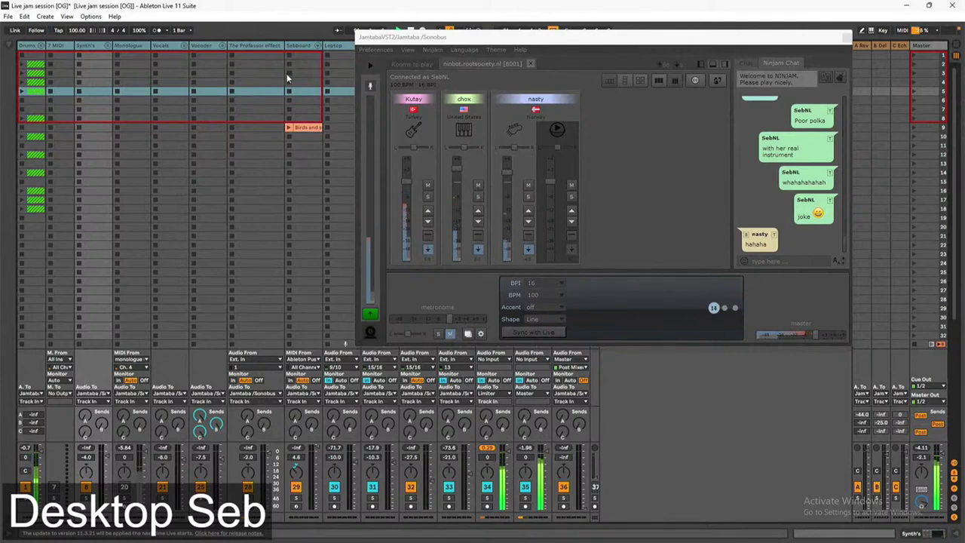
left_click(303, 47)
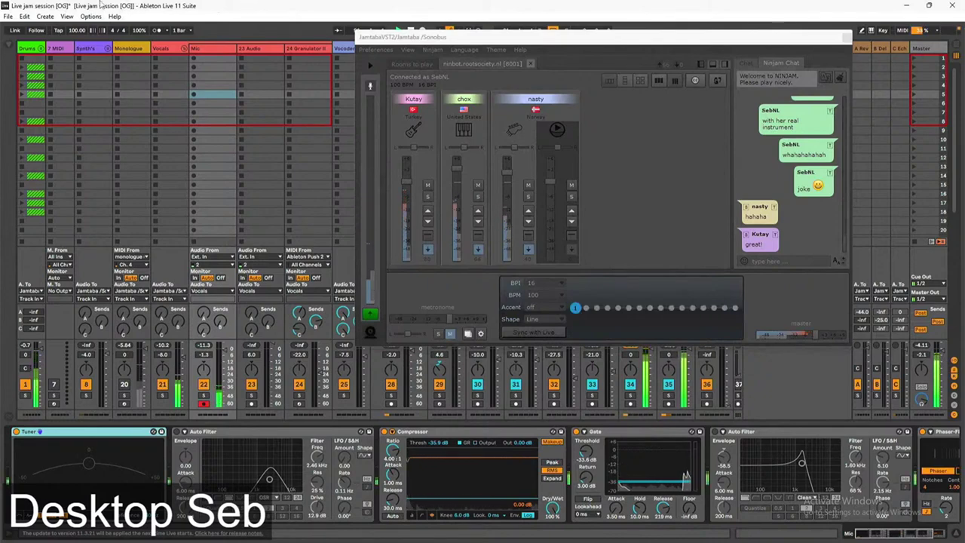
left_click(581, 48)
left_click_drag(581, 48, 591, 103)
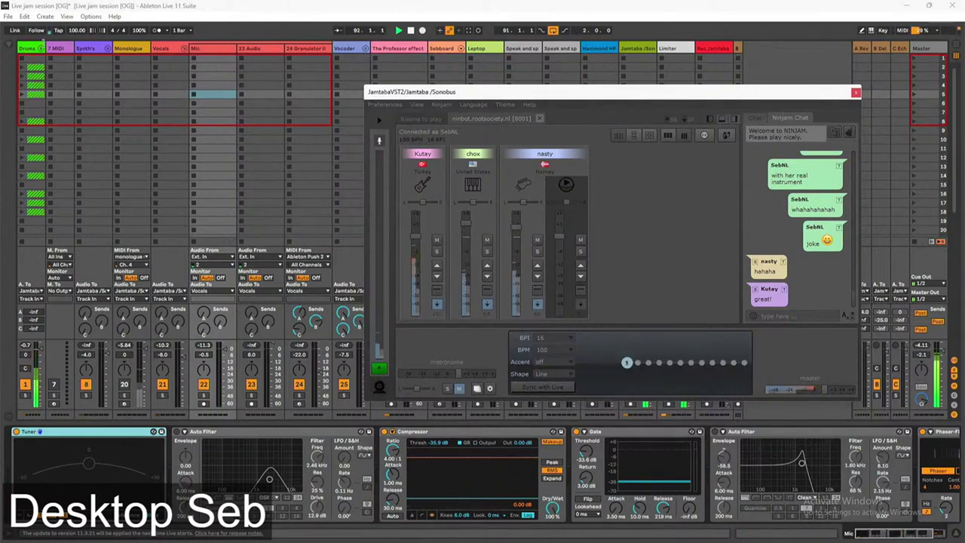
Step: Unfold the Drums group, launch the scene 5 MIDI HatFill clip on the 4-Colombia track, and lower that track's volume to about -16 dB
left_click(41, 48)
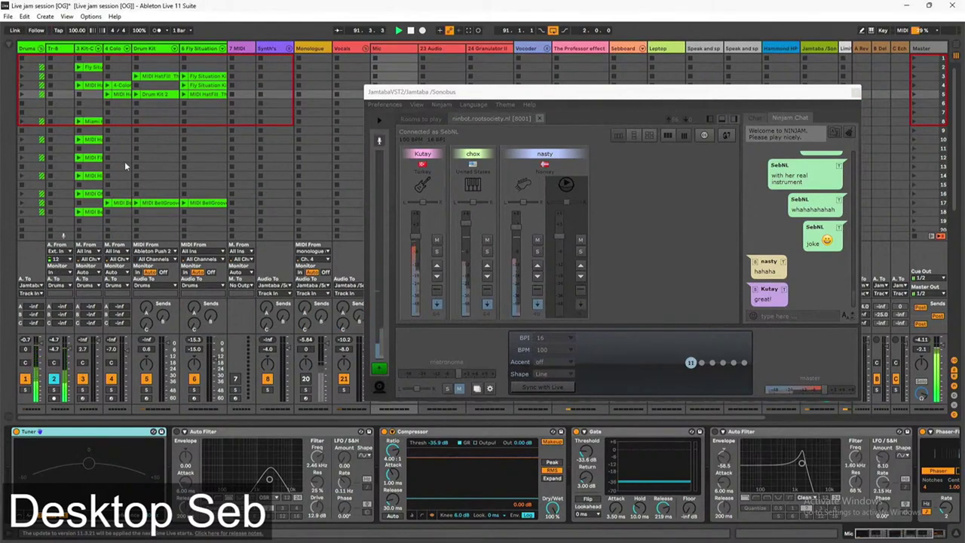
left_click(118, 95)
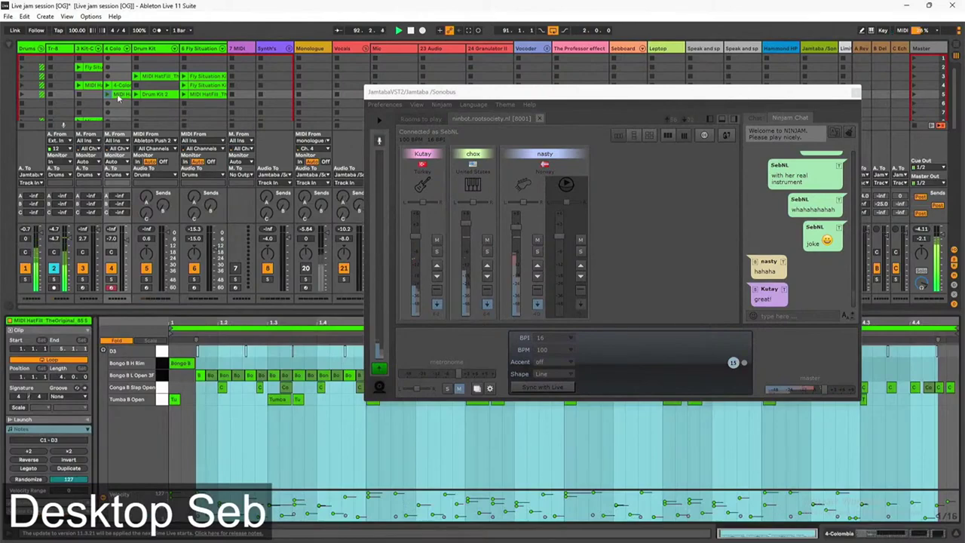
left_click(107, 95)
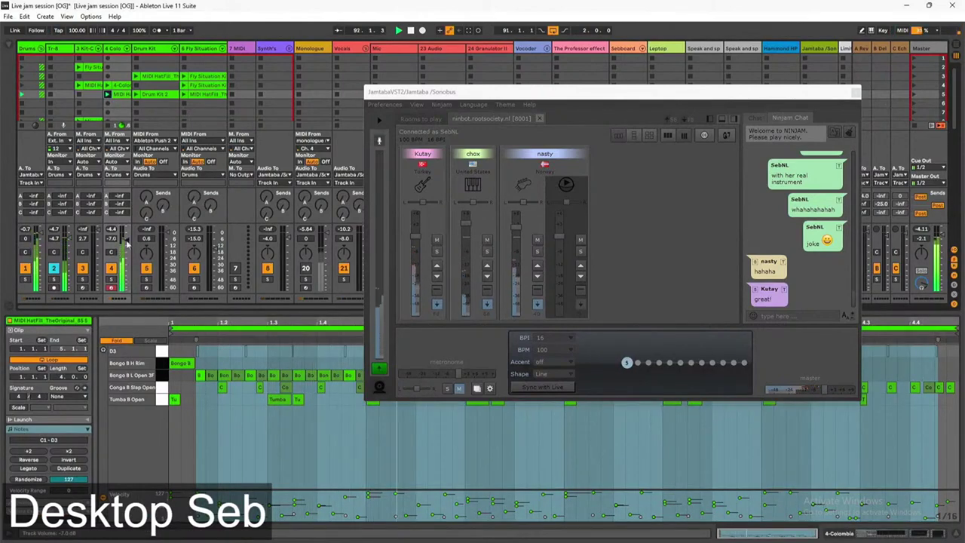
left_click_drag(126, 241, 115, 251)
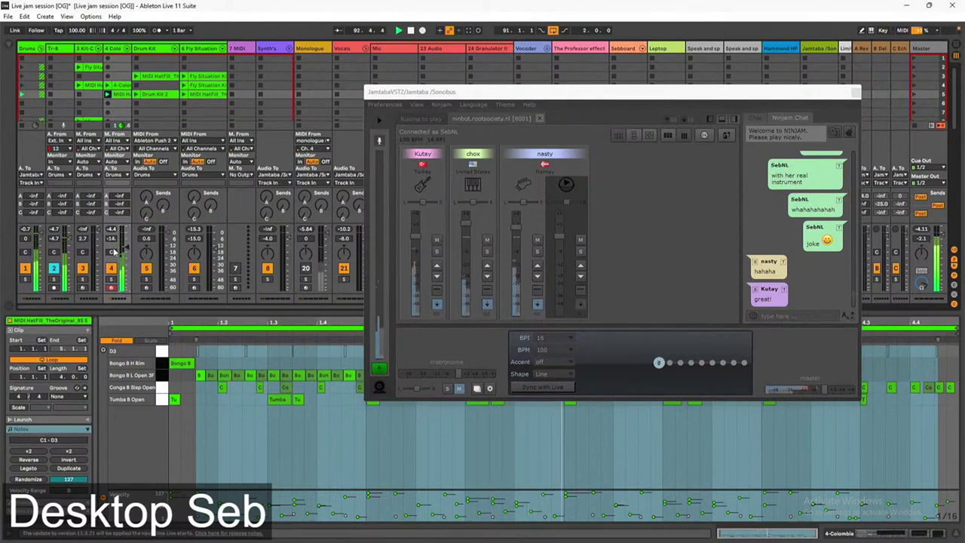
key("shift+Tab")
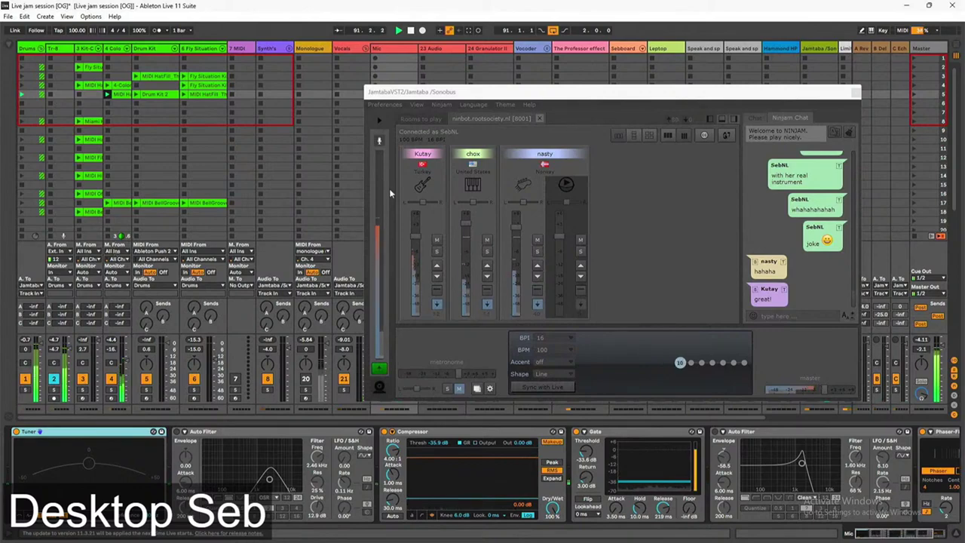
Step: Set the first channel fader of the participant from Norway to 0.0 dB in Jamtaba
mouse_move(512, 238)
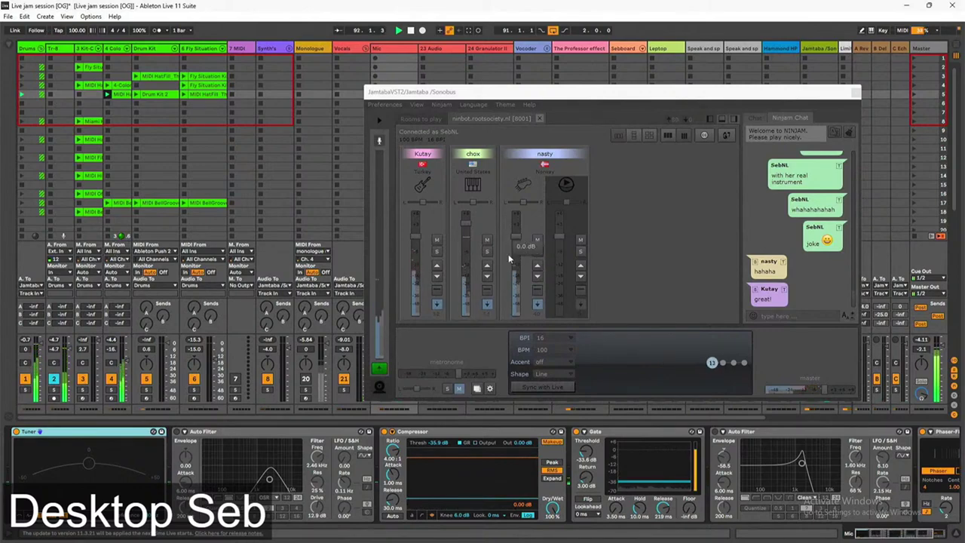
left_click(520, 242)
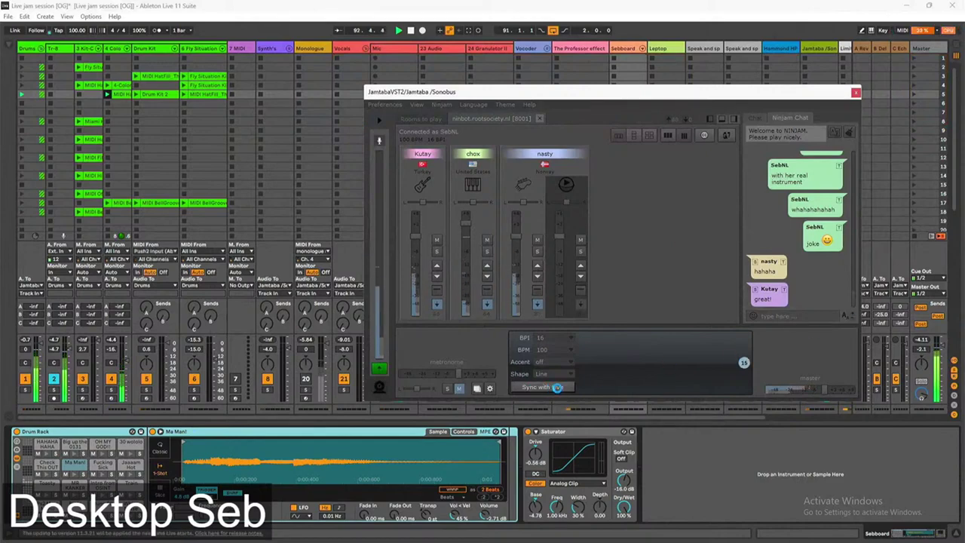
Step: Synchronize Jamtaba with Live and start Live's playback
left_click(563, 388)
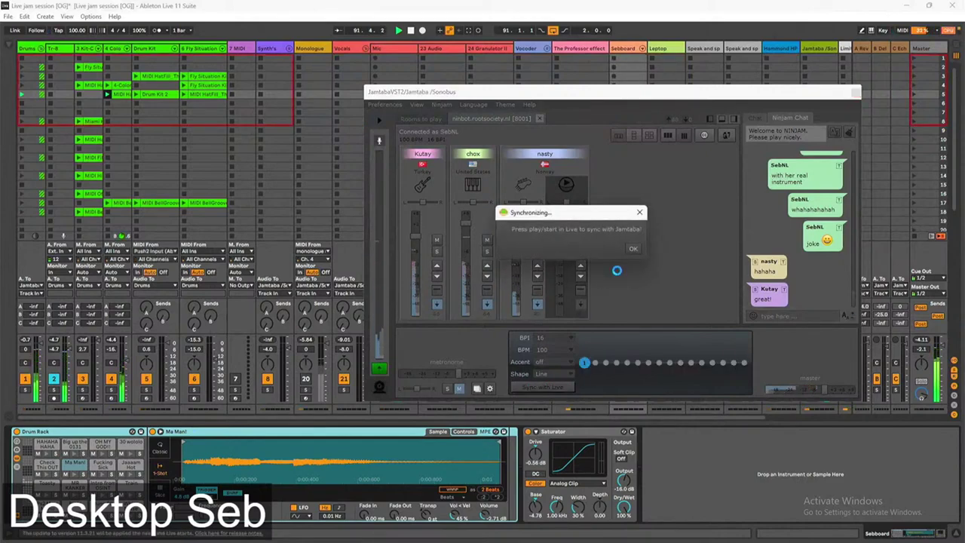
left_click(633, 251)
left_click(398, 30)
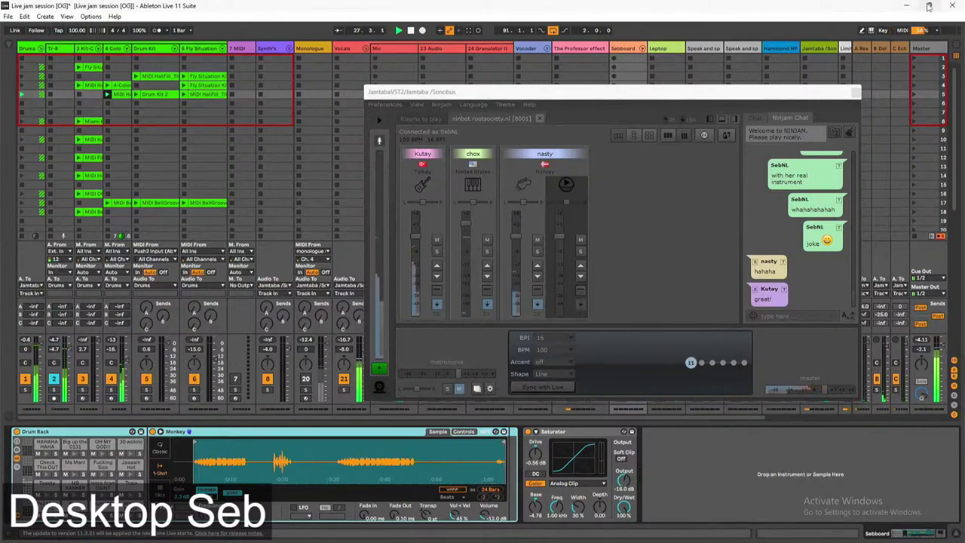
Step: Fold the Vocals group track
mouse_move(928, 6)
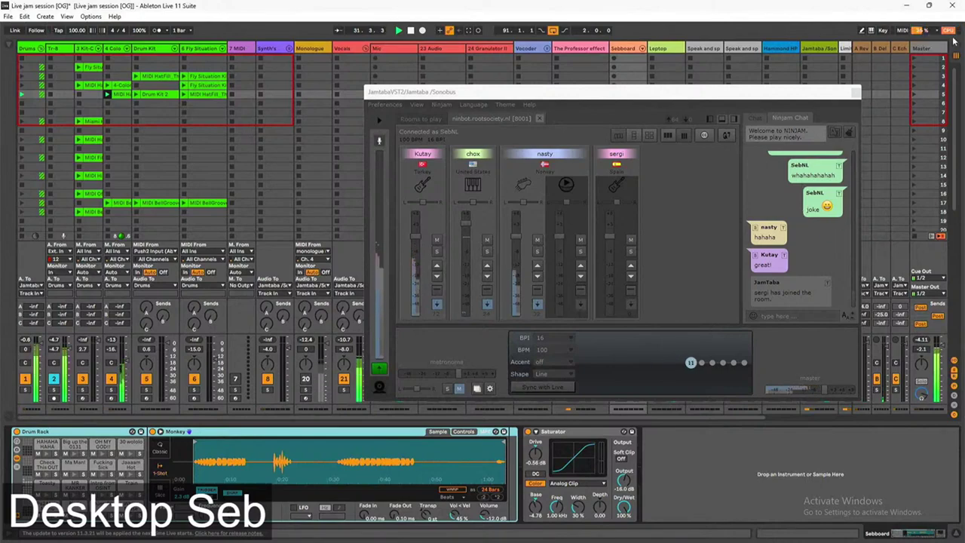
left_click(354, 58)
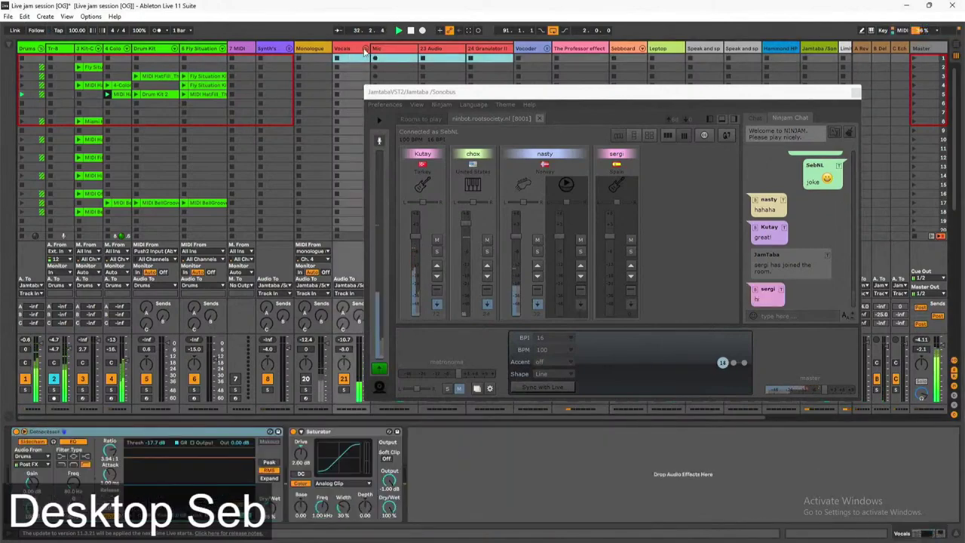
left_click(365, 48)
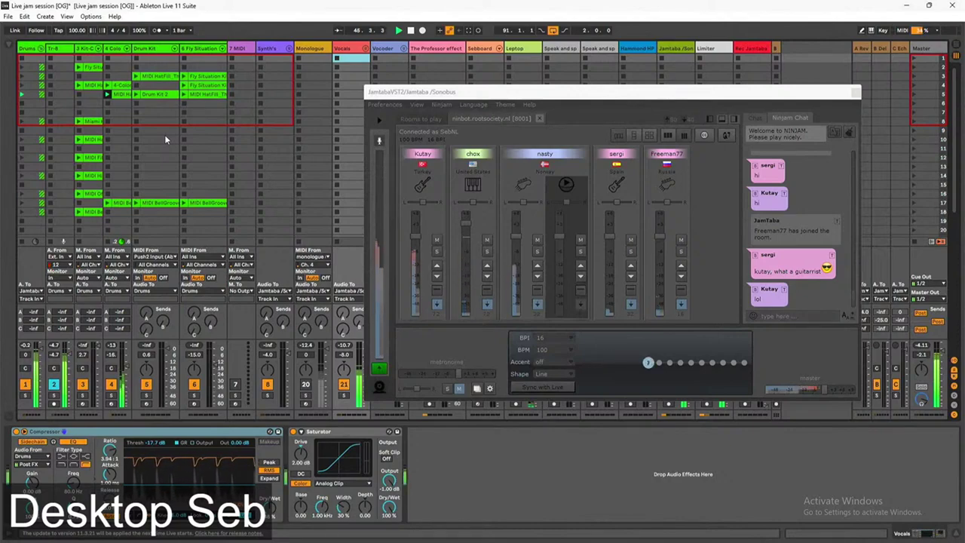
Step: Lower the volume fader of the participant from Russia to -6.1 dB in Jamtaba
left_click(774, 313)
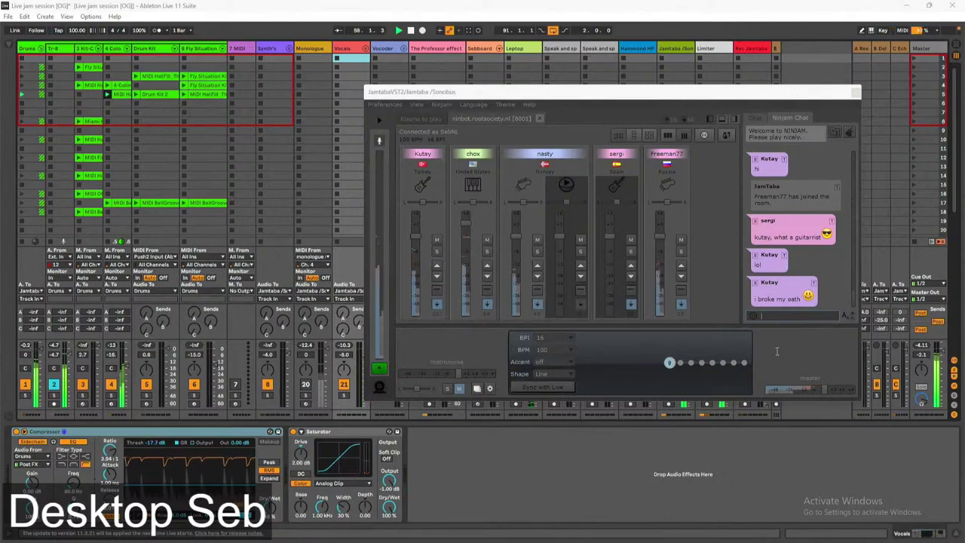
left_click(662, 255)
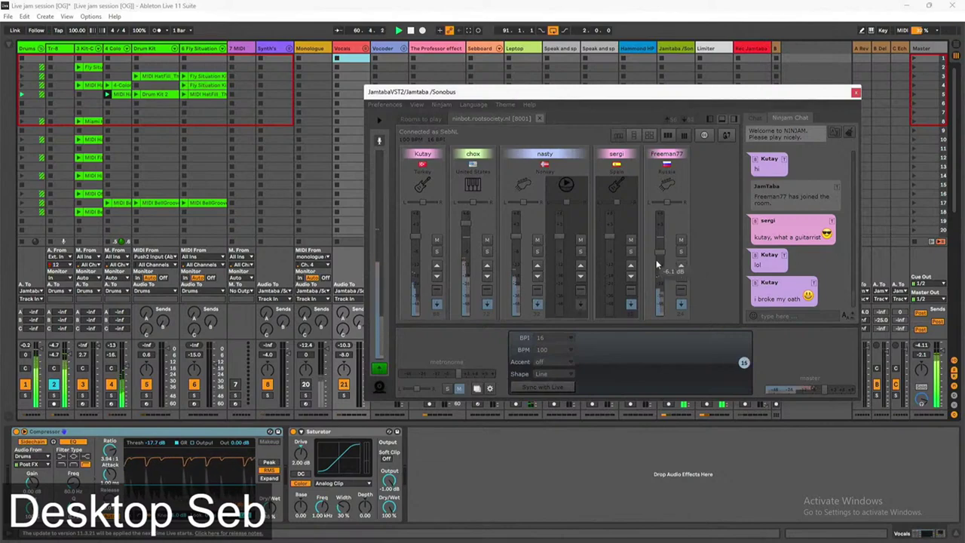
Step: Post the message "same" in the Ninjam chat
left_click(801, 316)
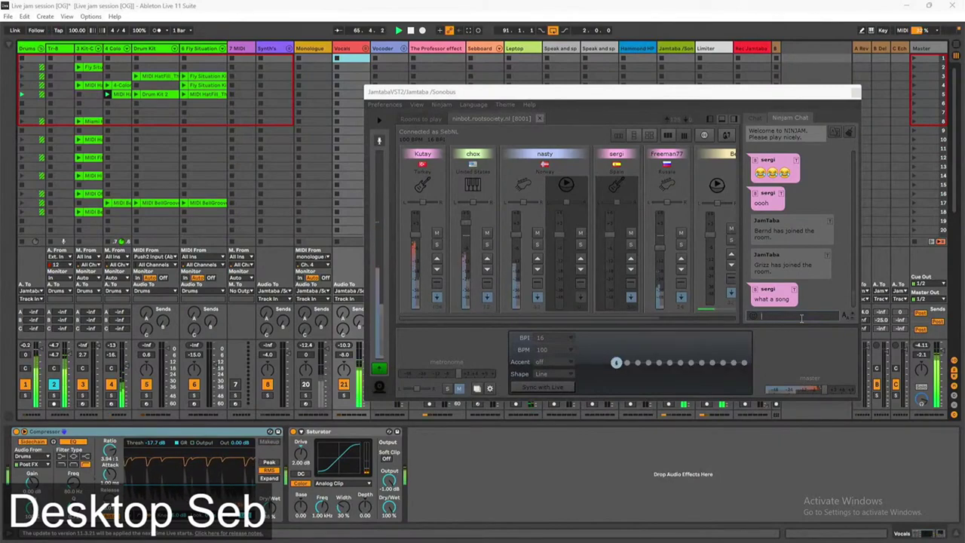
left_click(801, 318)
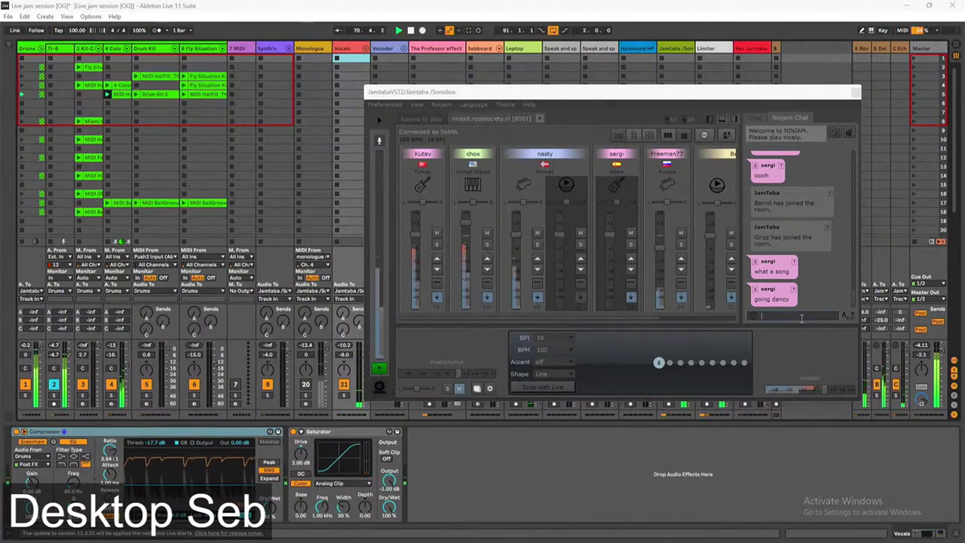
type("same")
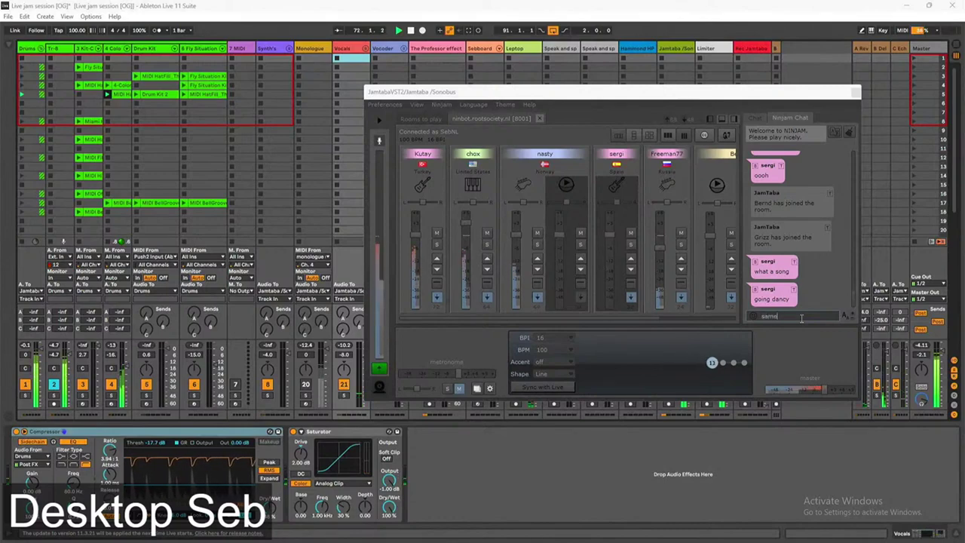
key("Return")
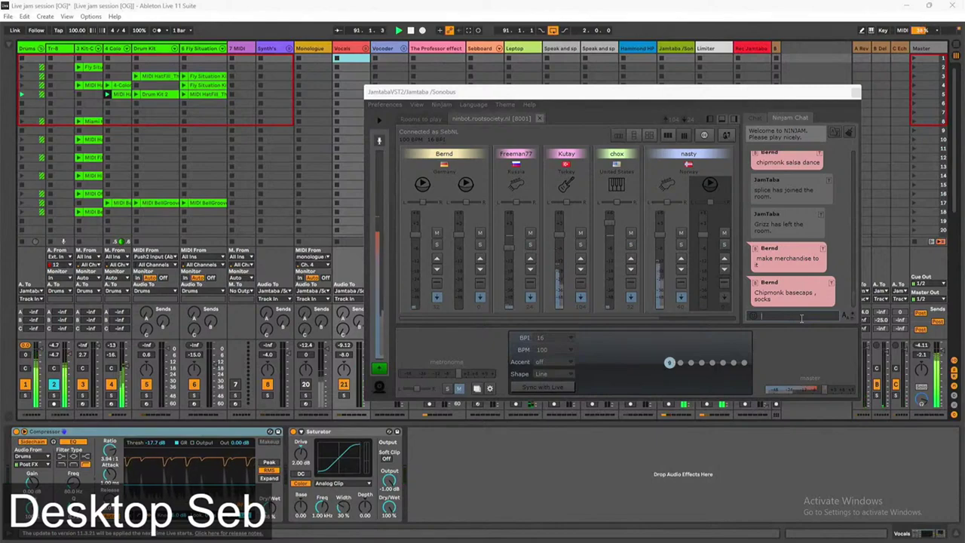
left_click(801, 318)
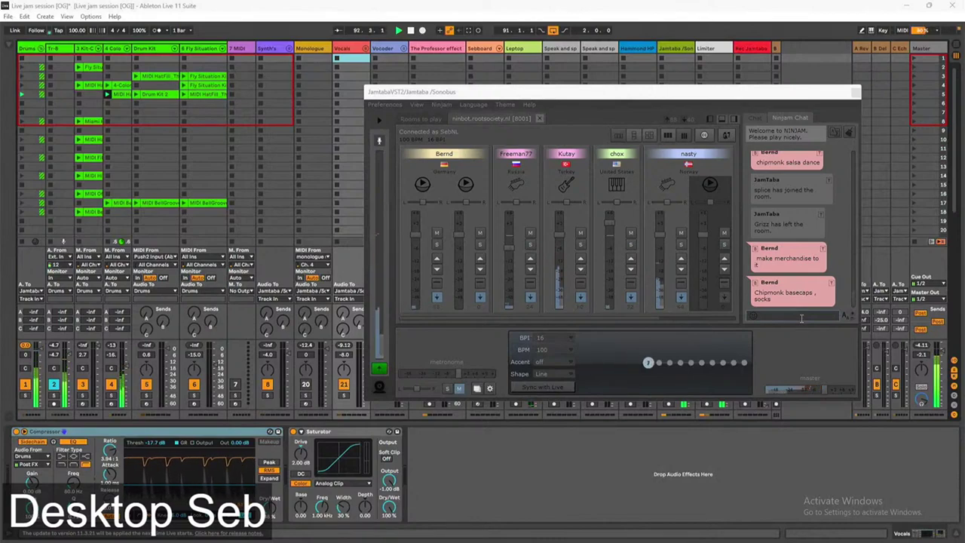
Step: Check the live stream's status and chat in YouTube Studio, and return to Ableton Live
key("alt+Tab")
key("alt+Tab")
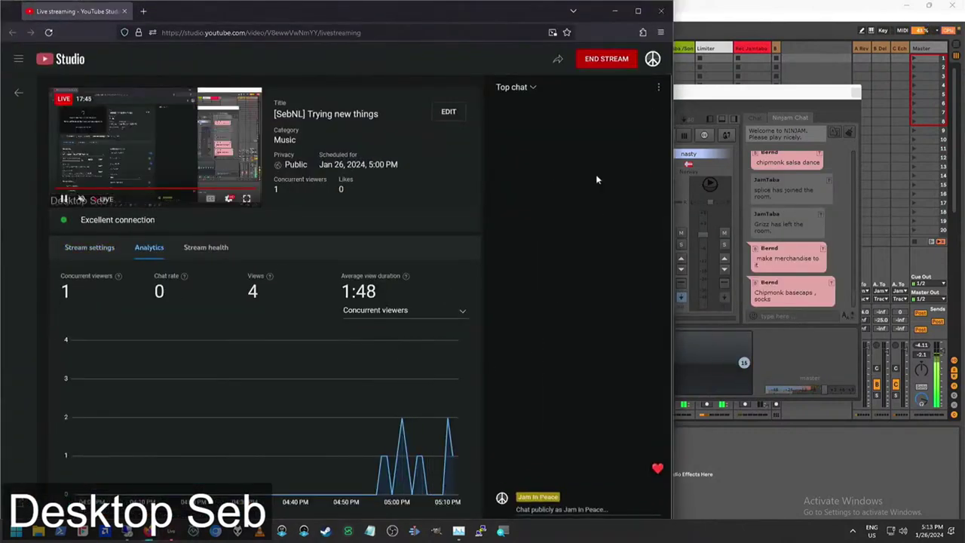
left_click(661, 10)
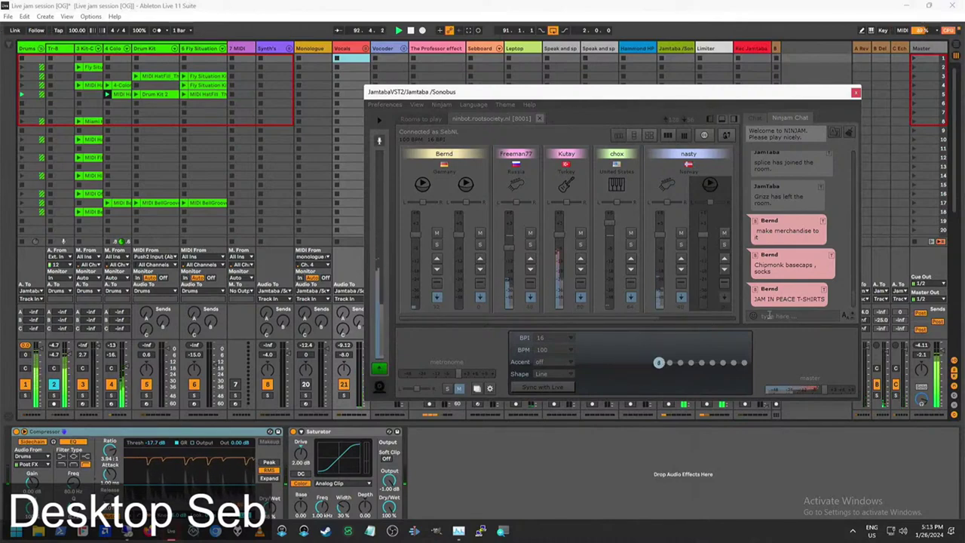
Step: Post the messages "whahahahahahaha" and "great idea" in the Ninjam chat
left_click(776, 316)
type("whahahahahahaha")
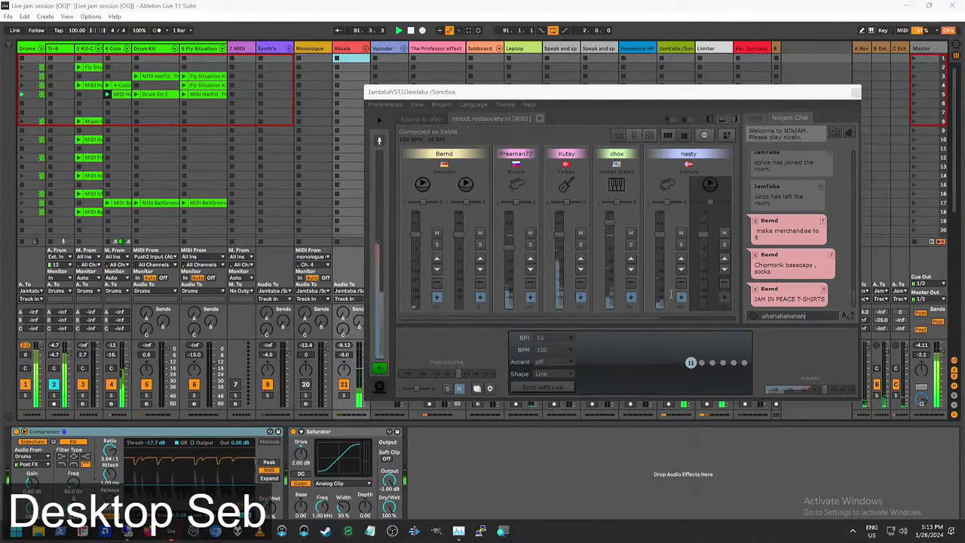
key("Return")
type("great idea")
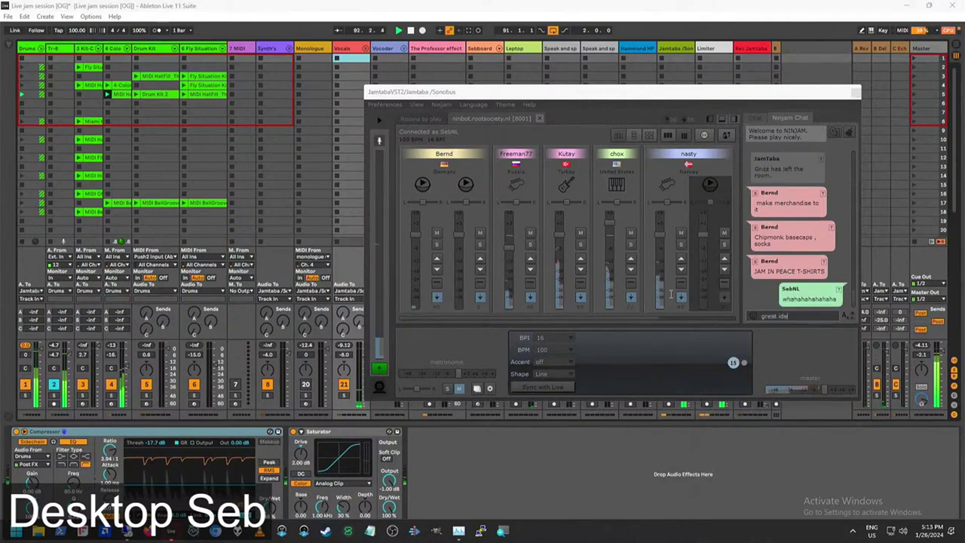
key("Return")
Step: Post the message "stoned aliens tshirt" in the Ninjam chat
type("stoned alien")
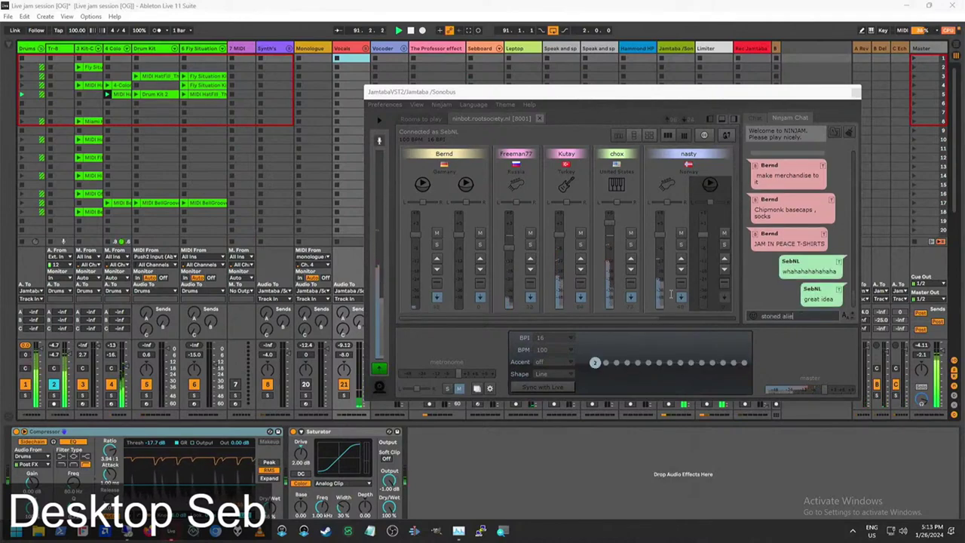
type("s ")
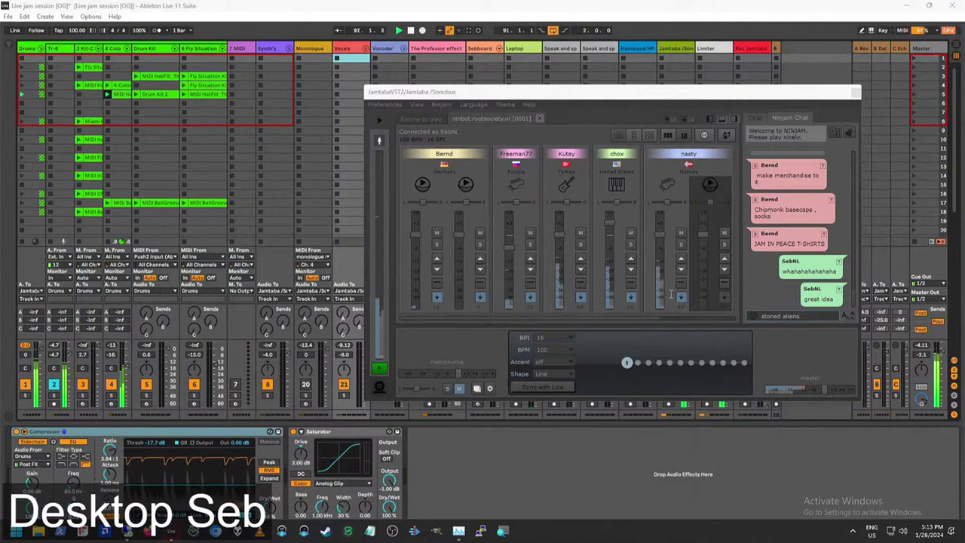
type("ts")
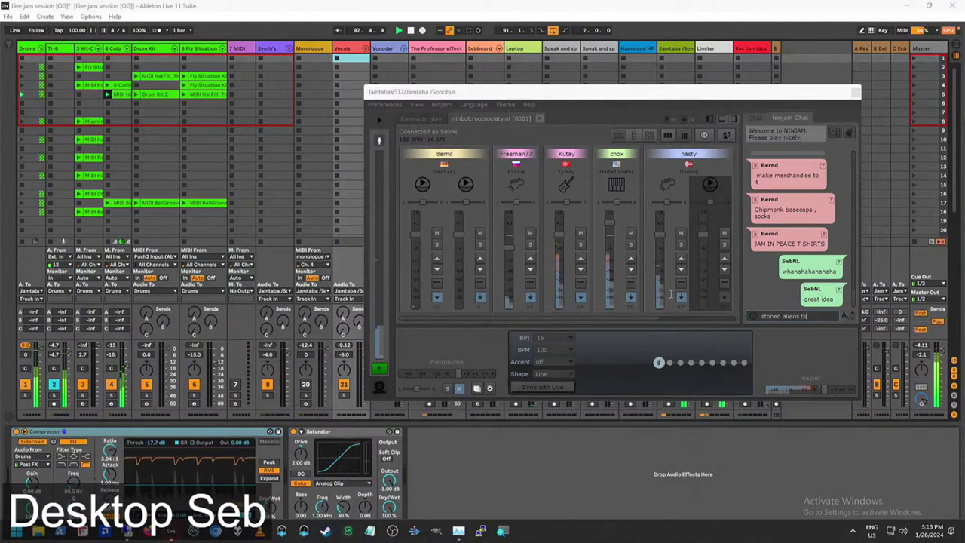
type("hirt")
key("Return")
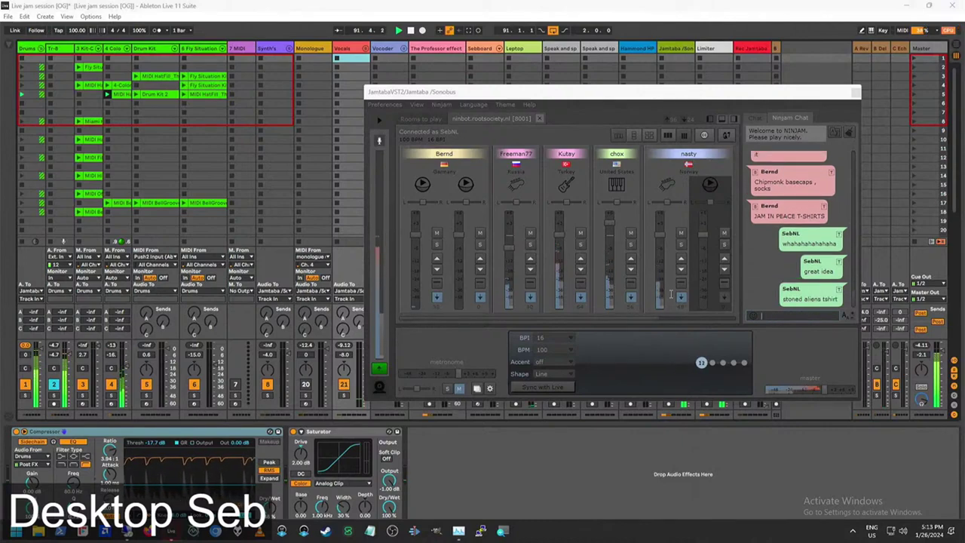
Step: Post the message "push push shoes" in the Ninjam chat
type("pu")
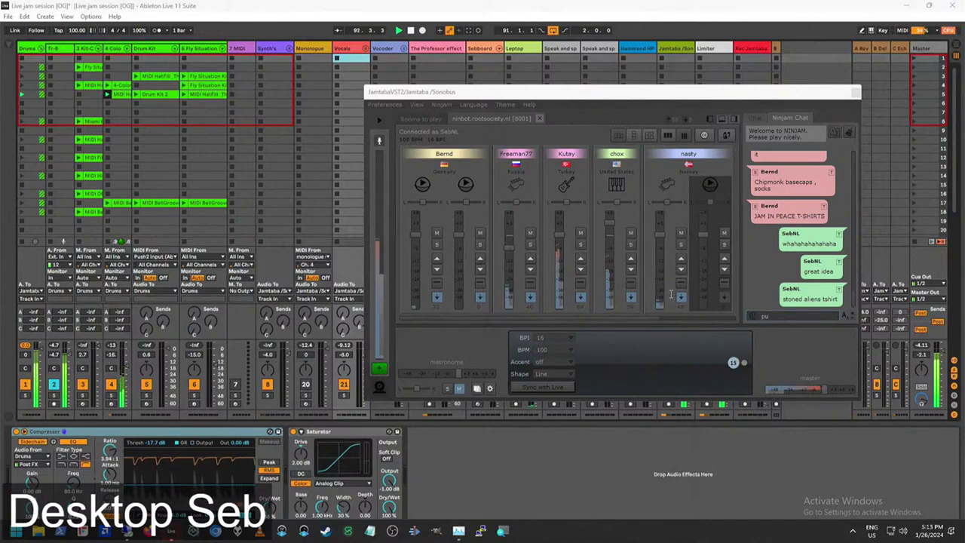
type("sh push shoe")
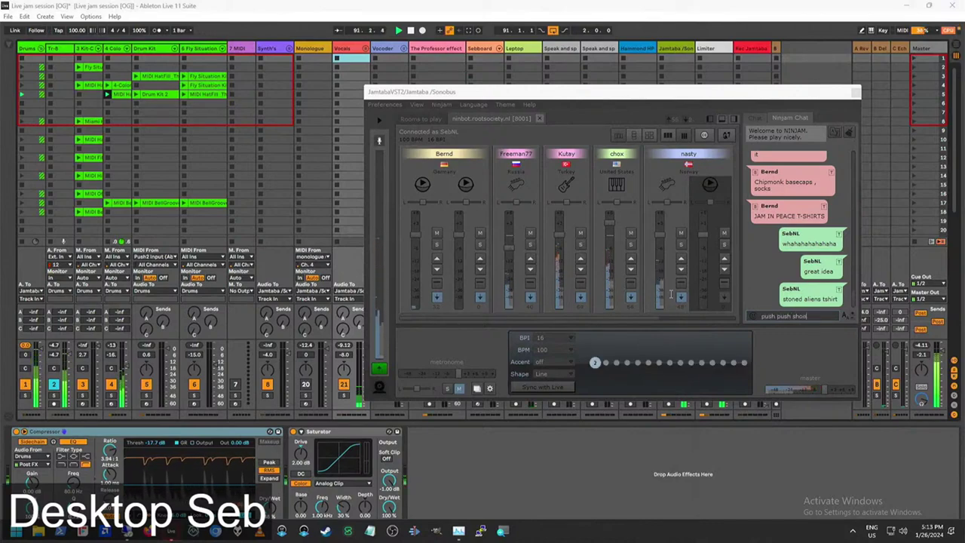
type("s")
key("Return")
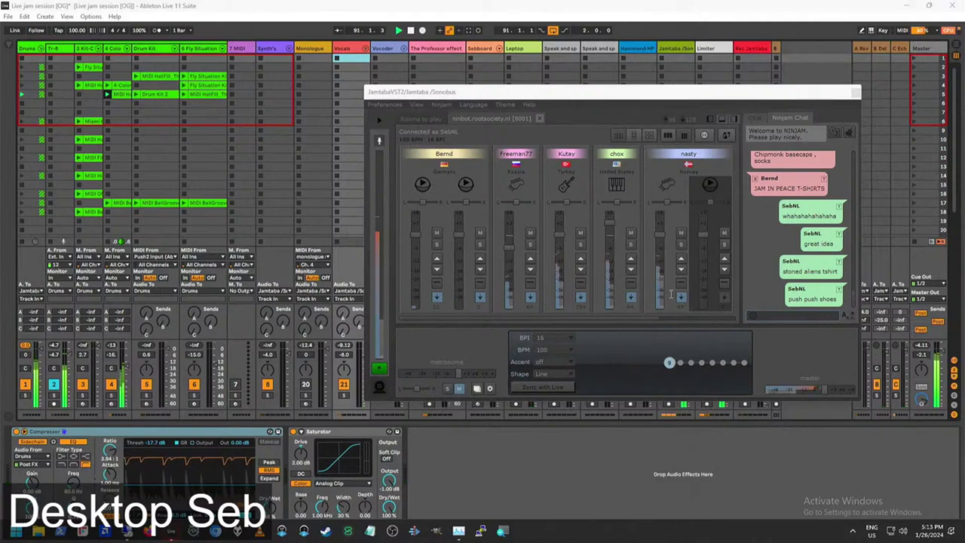
Step: Post the messages "hey al;hter socks" and "haha" in the Ninjam chat
type("ey al")
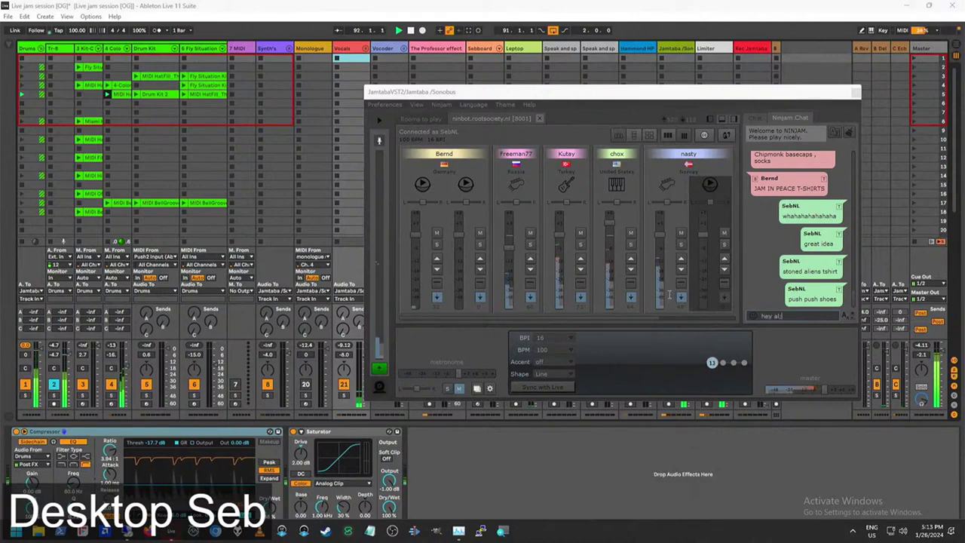
type(";hter socks")
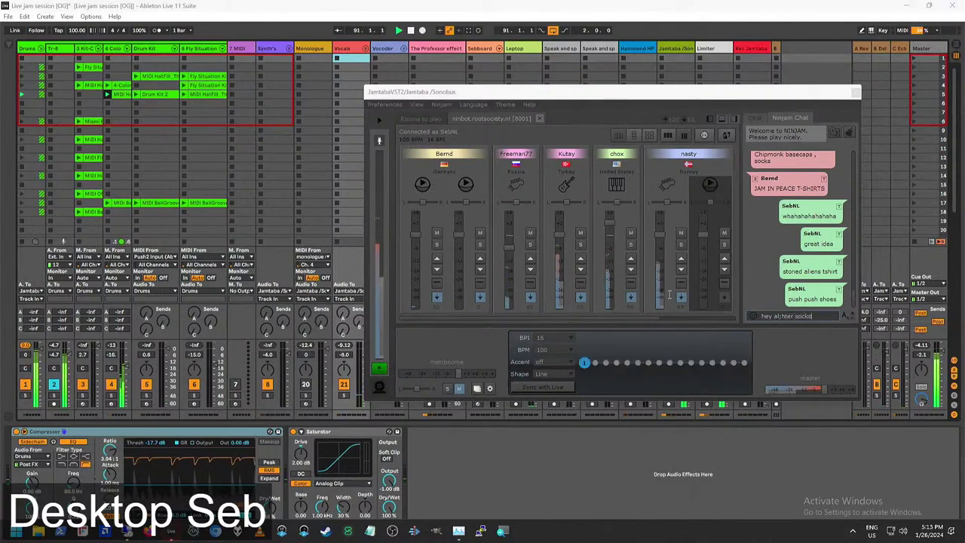
key("Return")
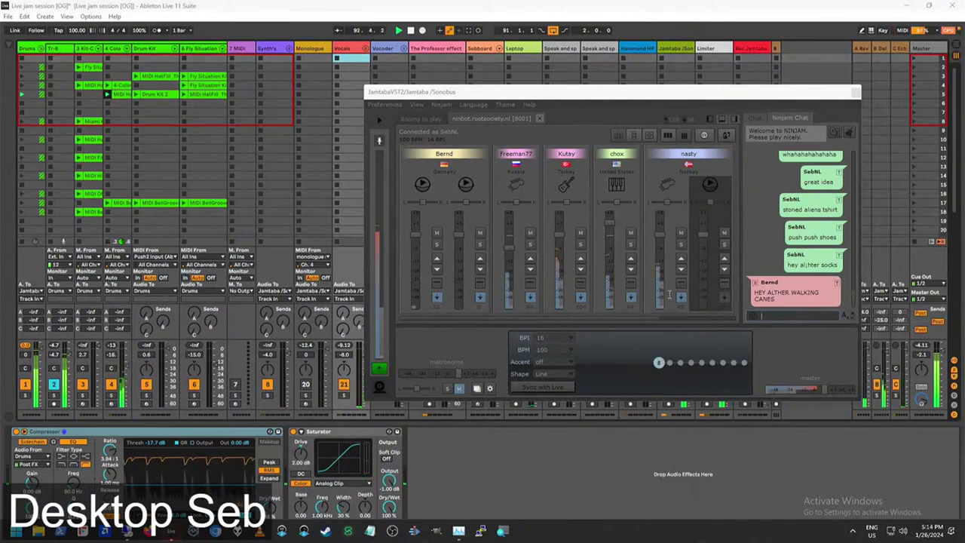
type("haha")
key("Return")
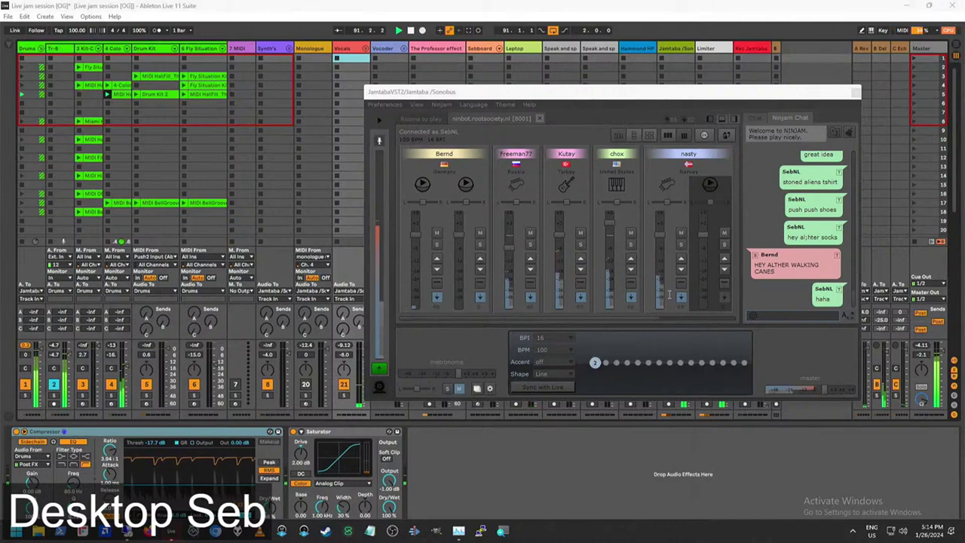
Step: Collapse the Ninjam chat so that all participant channels fit in the Jamtaba window
left_click(742, 150)
left_click(728, 117)
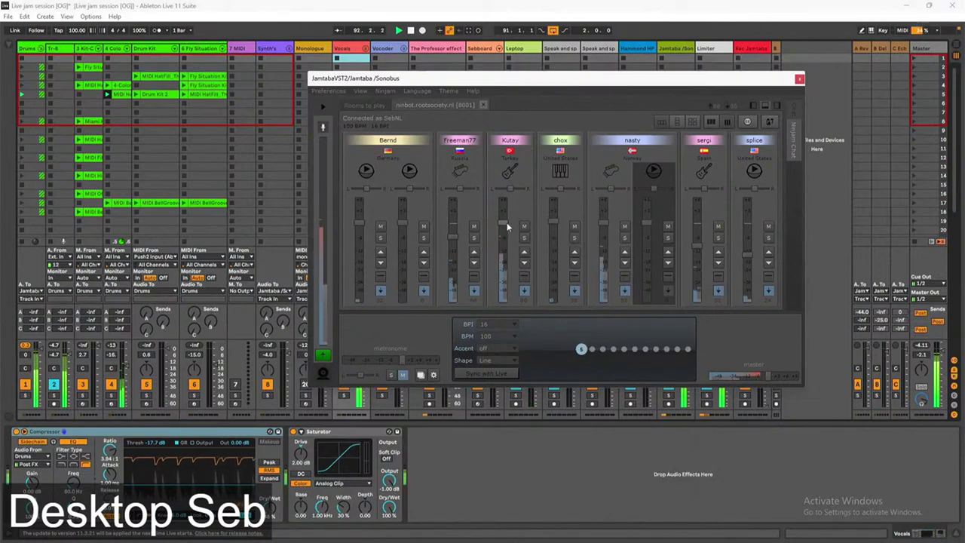
mouse_move(507, 226)
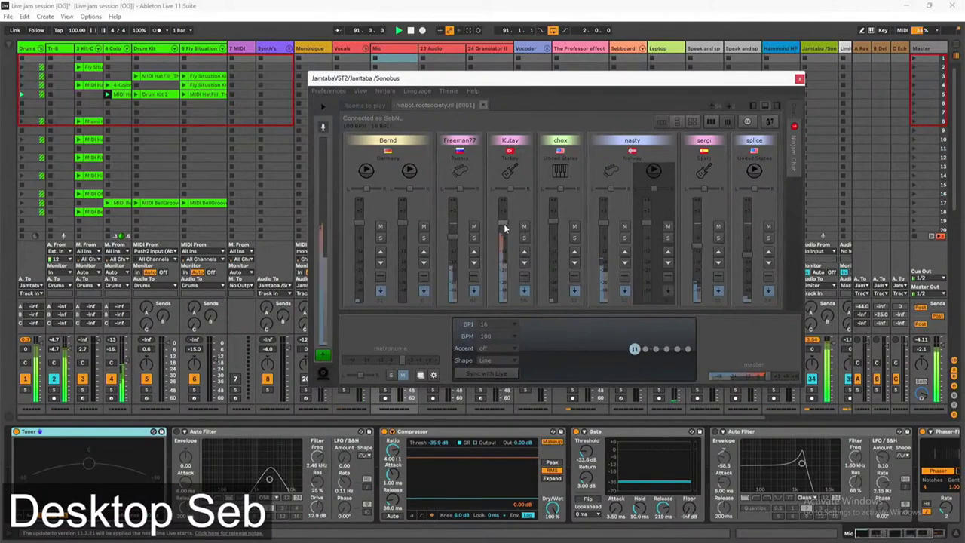
Step: Reopen the Ninjam chat and post the message "i asked people all the time , most of them say yeeah 1 day"
left_click(795, 147)
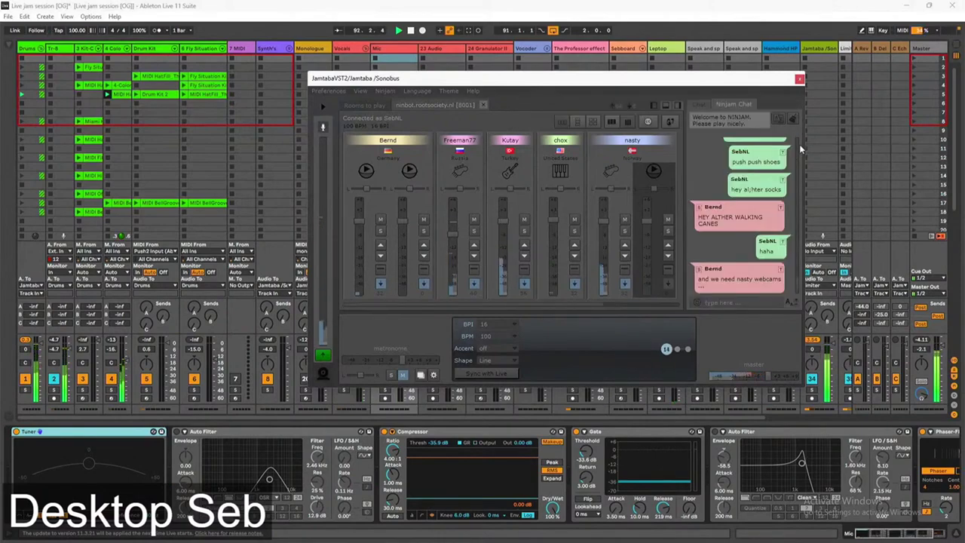
left_click(727, 303)
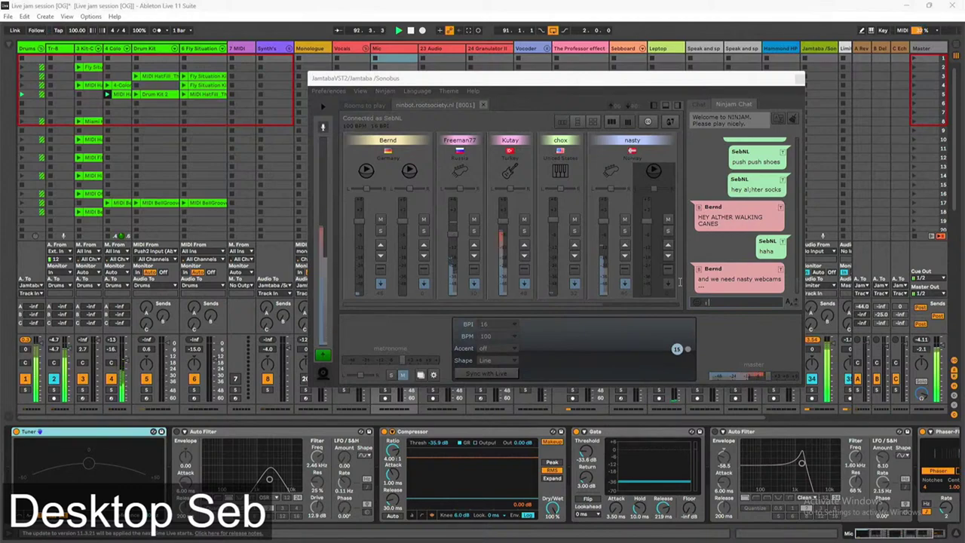
type("ed people a")
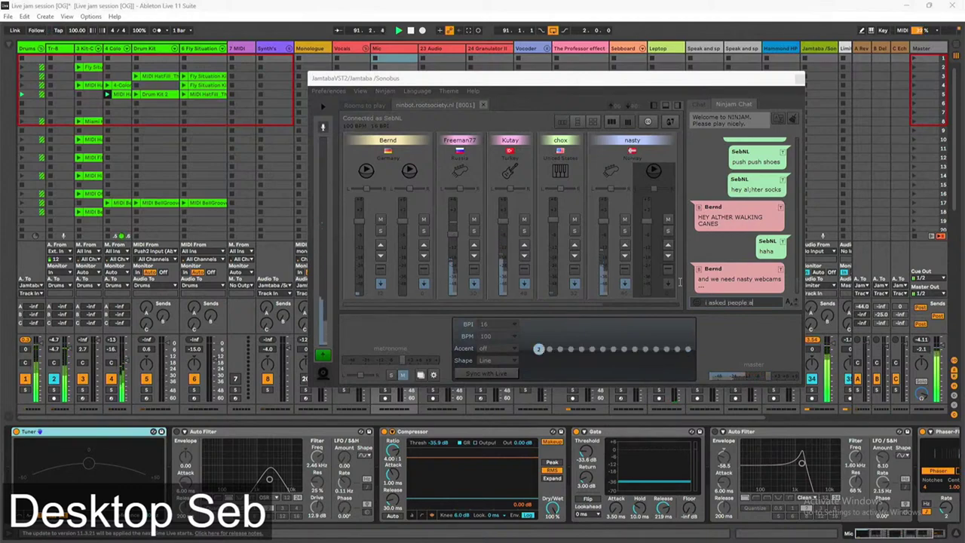
type("ll the time , they")
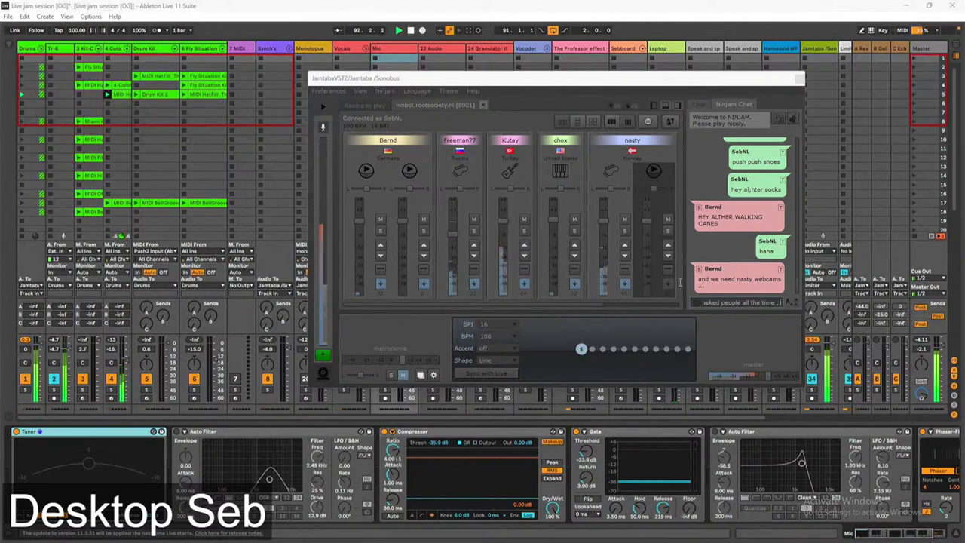
key("BackSpace")
key("BackSpace")
key("BackSpace")
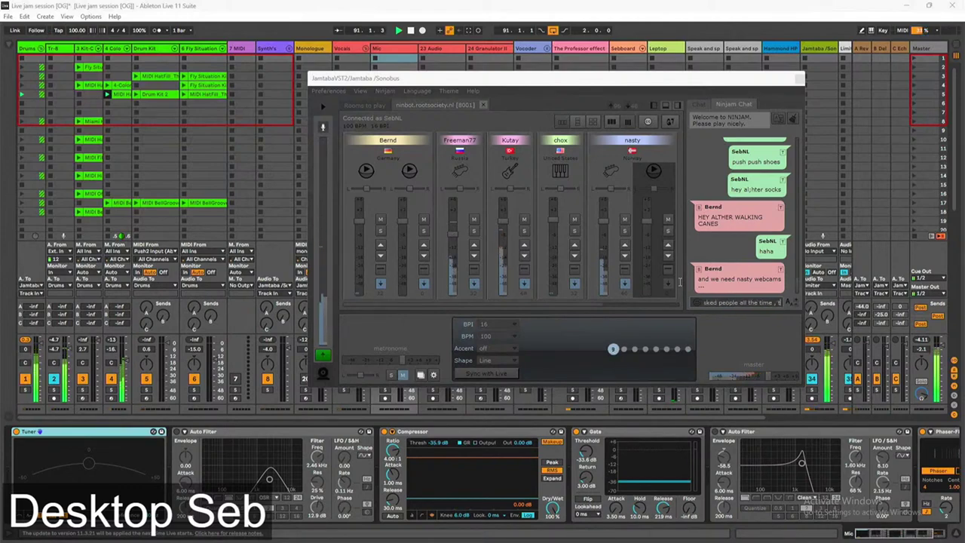
type("of them")
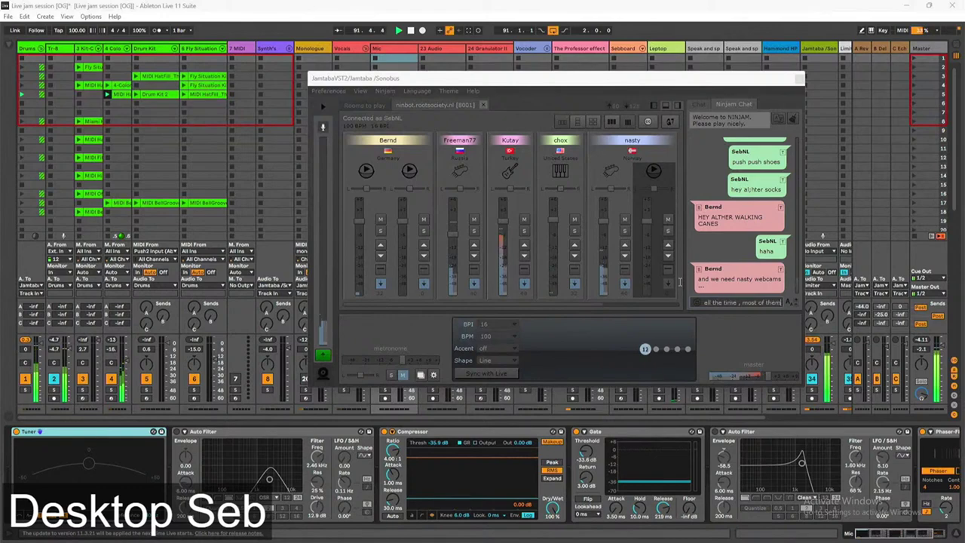
type(" say yeaah !")
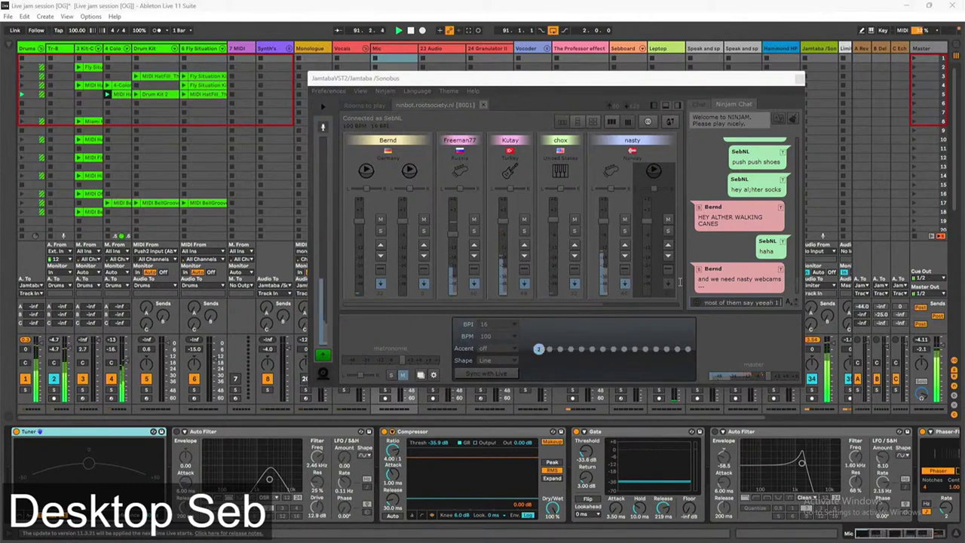
key("Return")
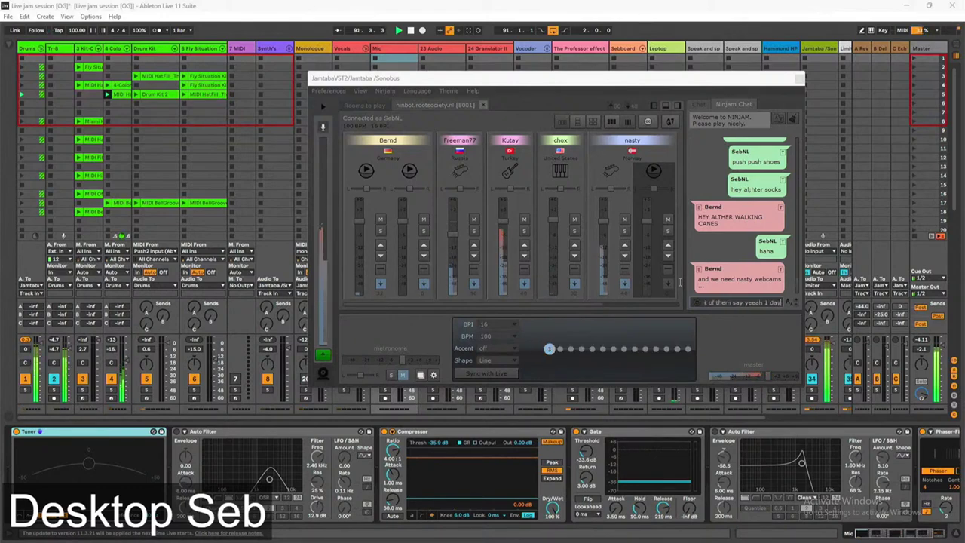
key("BackSpace")
key("BackSpace")
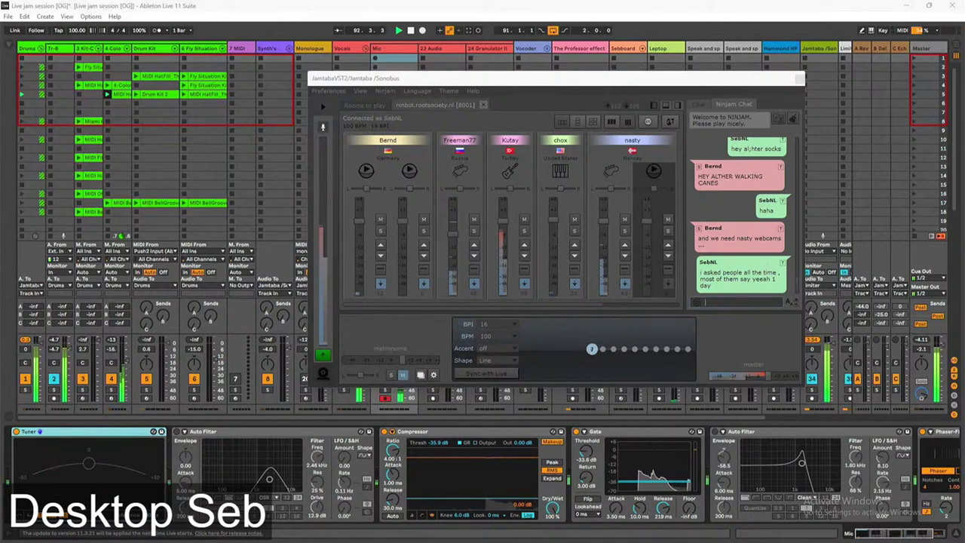
Step: Adjust the volume fader of the participant from Russia and lower the one from Turkey to -3.3 dB in Jamtaba
left_click(450, 231)
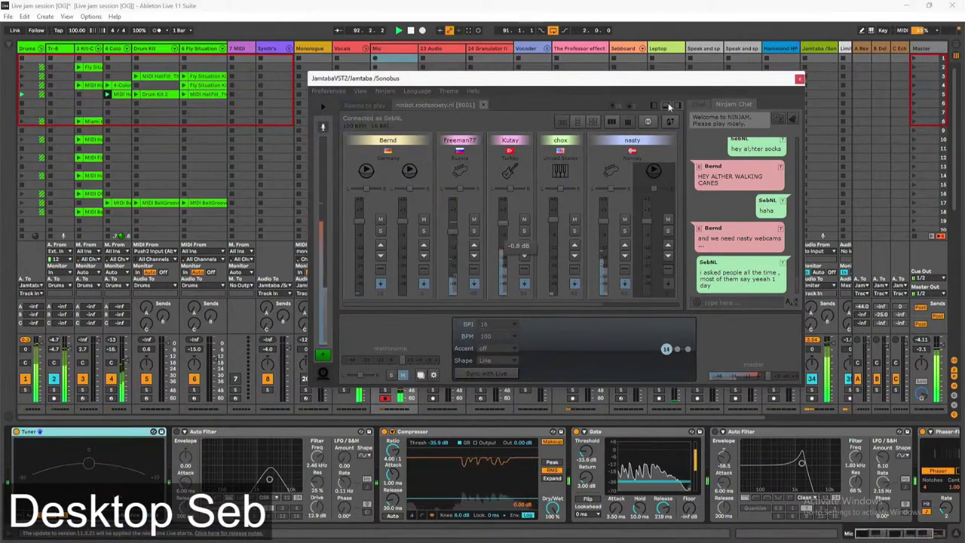
left_click_drag(685, 86, 562, 75)
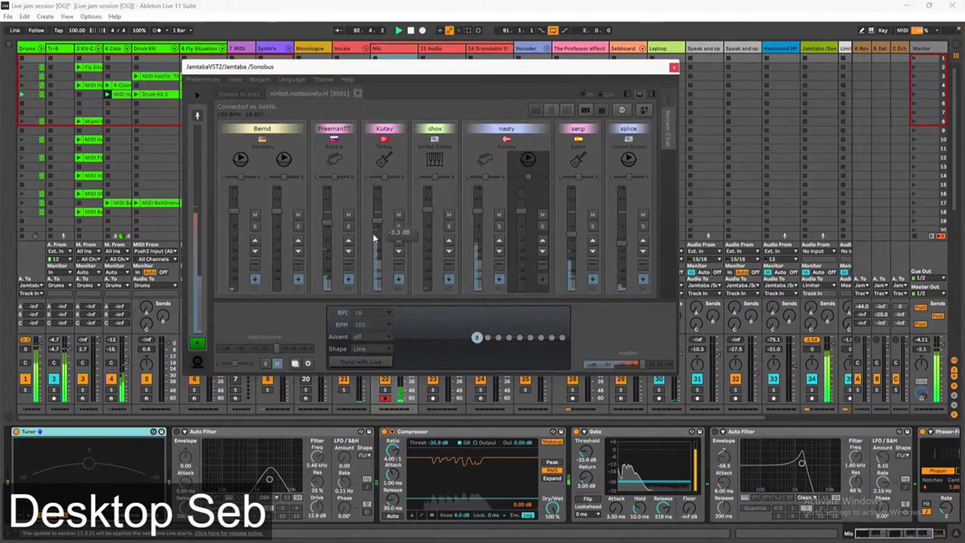
Step: Open the Ninjam chat in Jamtaba
left_click(668, 116)
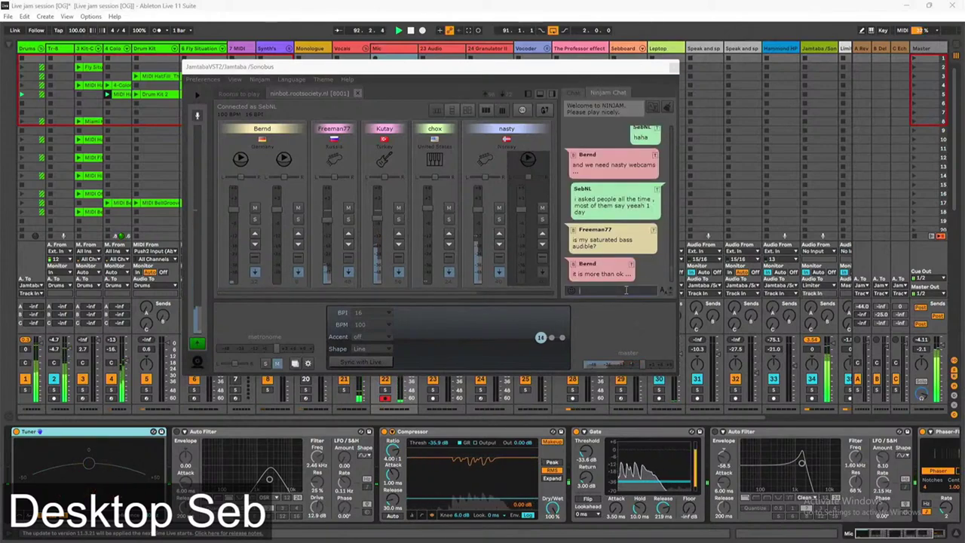